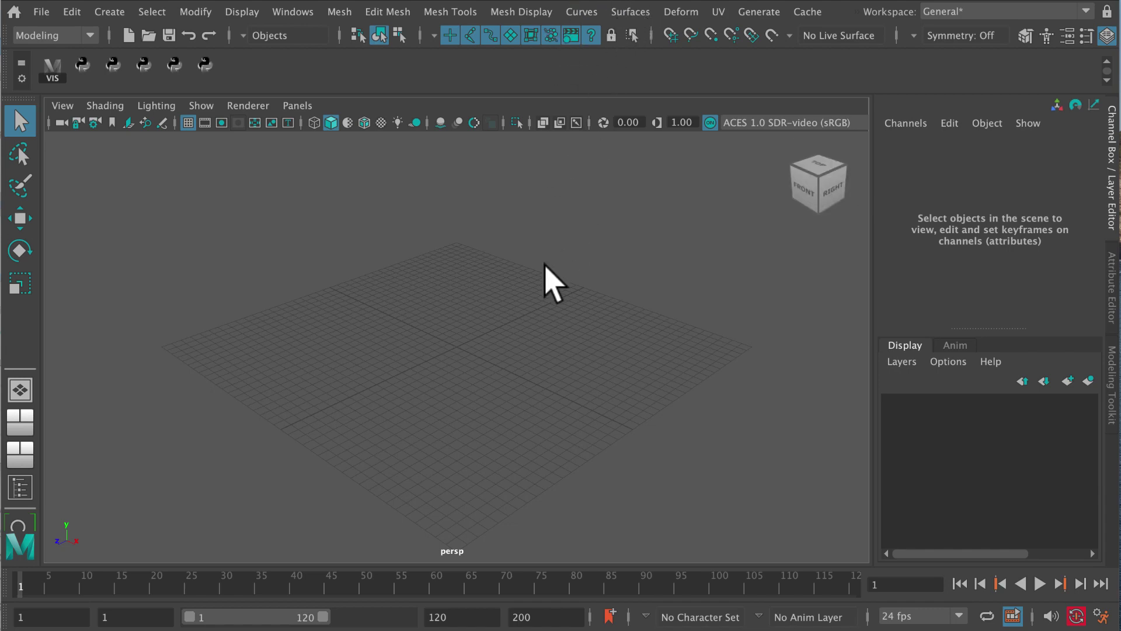
Orbit around the empty scene grid and close the polygon primitives list unused
alt+drag(517, 342, 491, 360)
alt+middle_drag(495, 381, 446, 403)
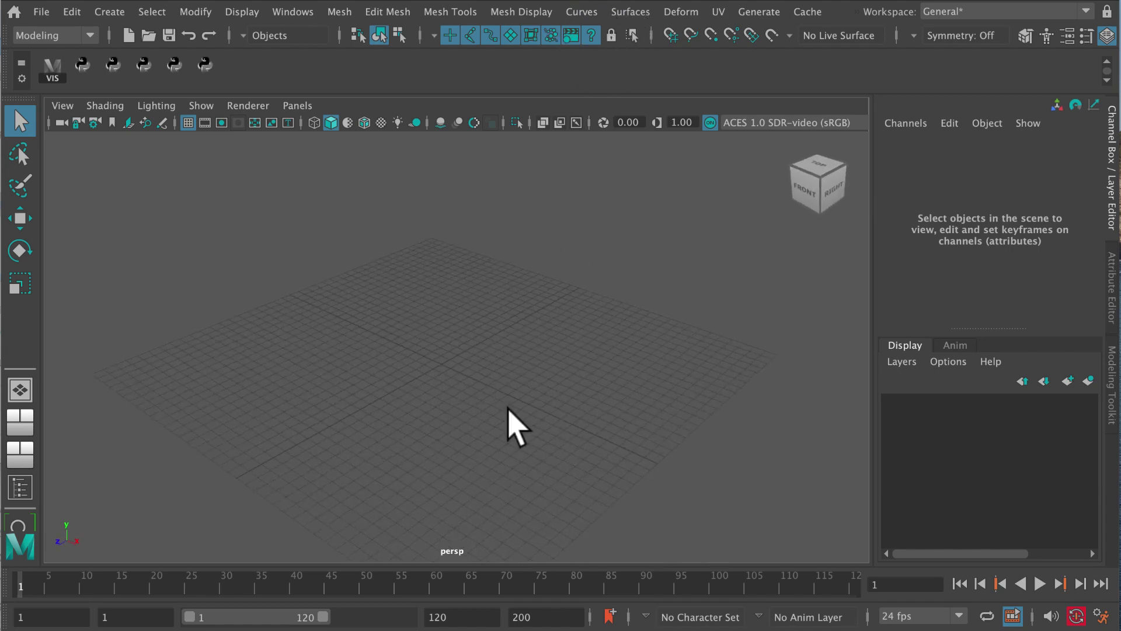
alt+middle_drag(513, 386, 548, 368)
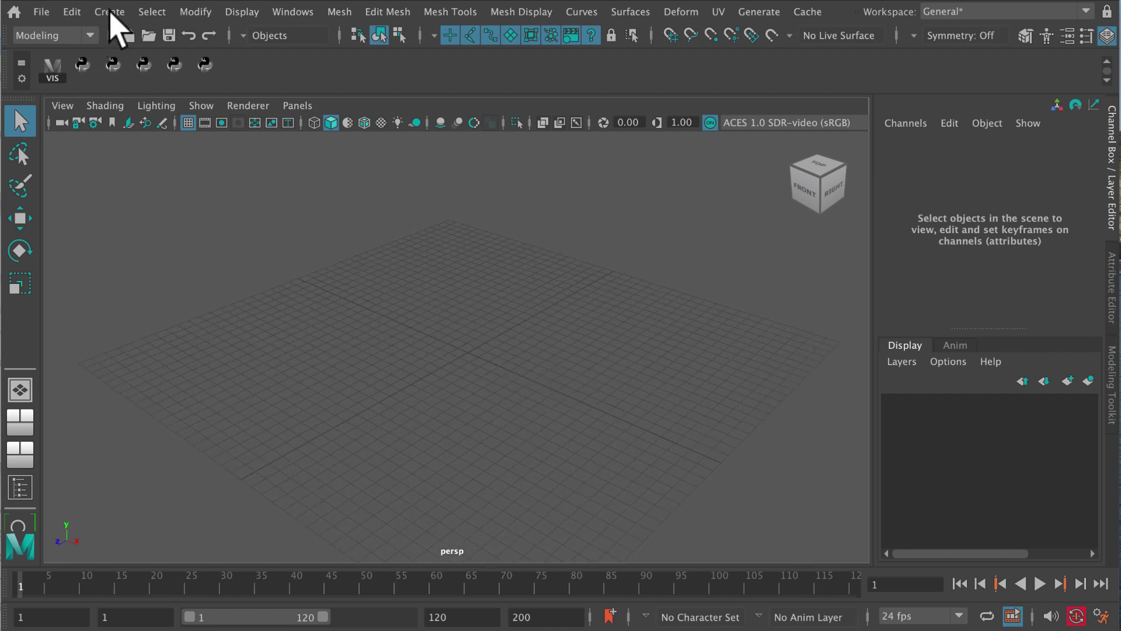
click(109, 11)
mouse_move(163, 77)
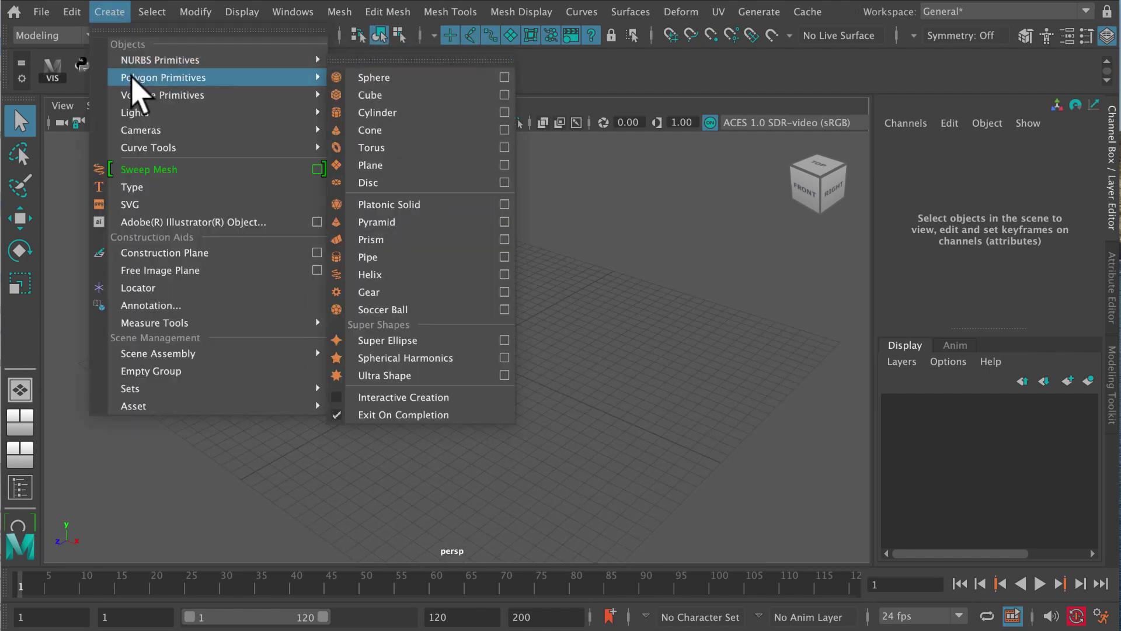
click(109, 11)
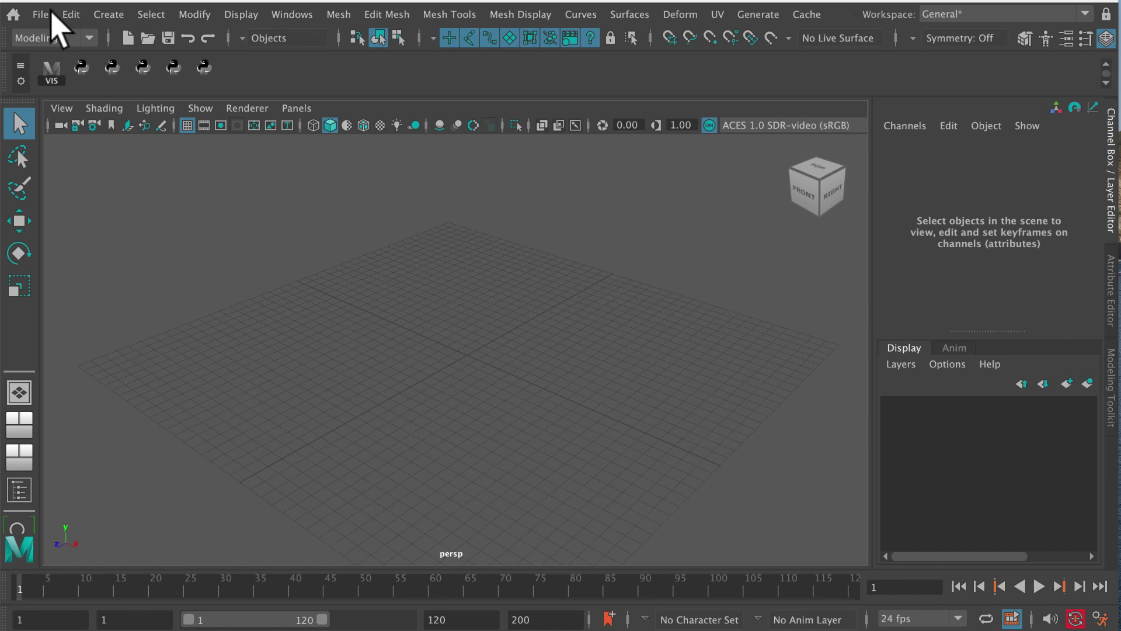
Open the Project Window, begin a new project, then cancel it
click(41, 9)
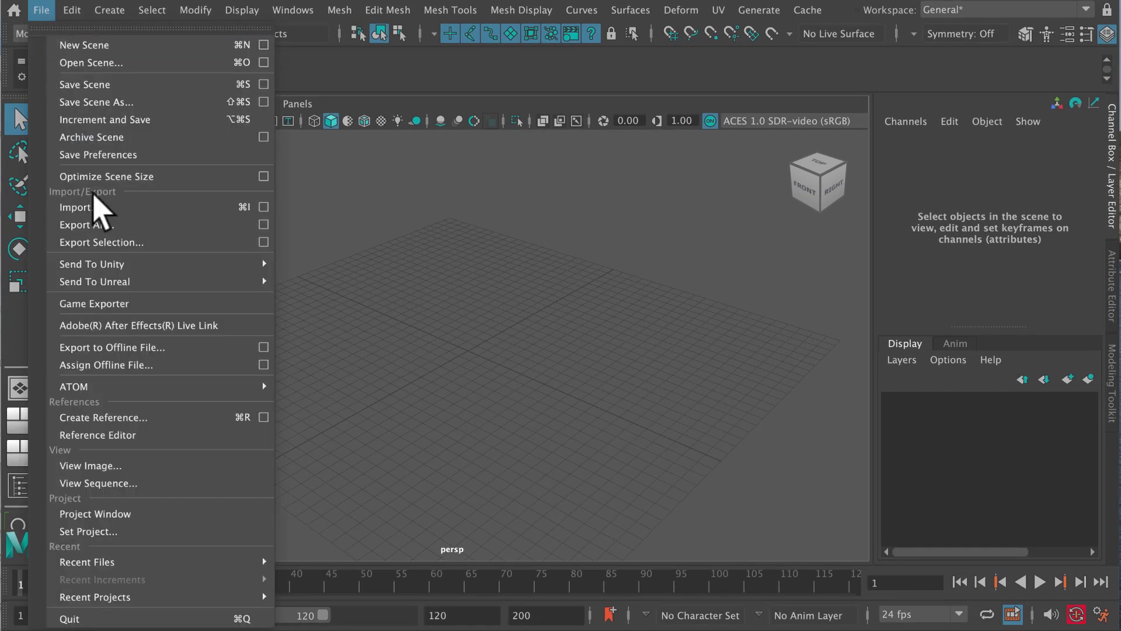
click(140, 514)
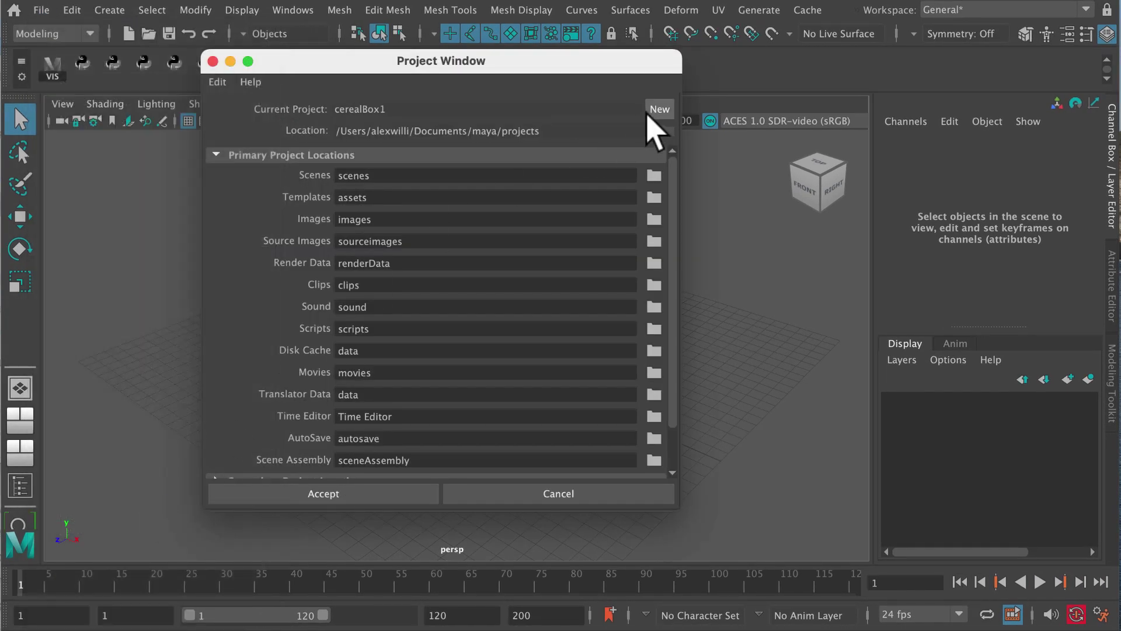
click(659, 110)
click(431, 108)
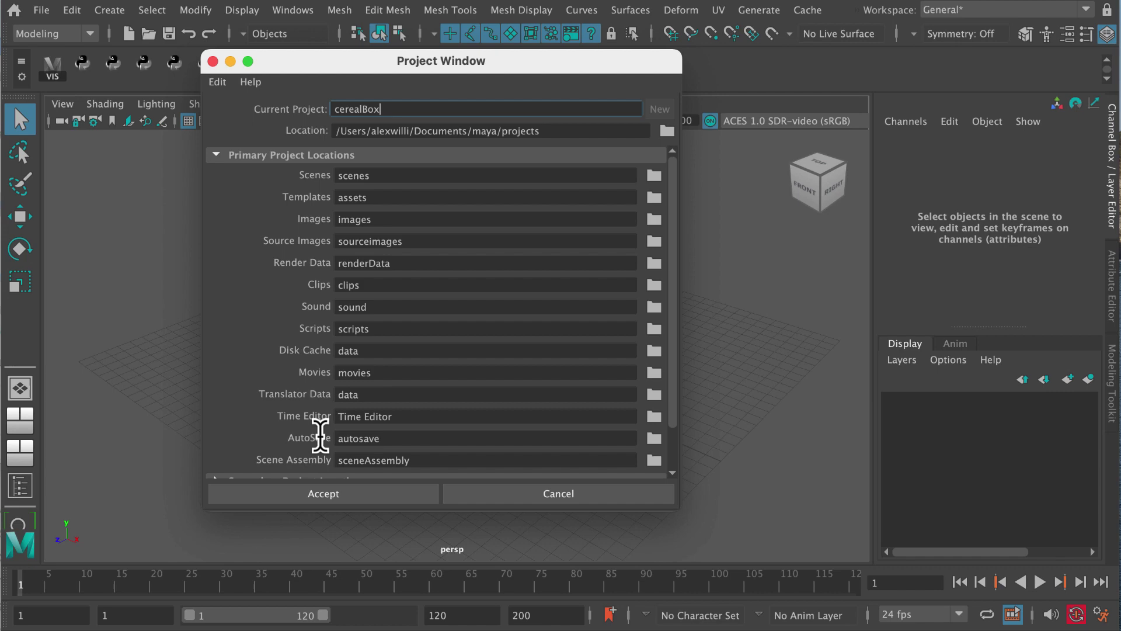
click(525, 494)
Choose the cerealBox1 folder in Set Project and confirm it
click(42, 10)
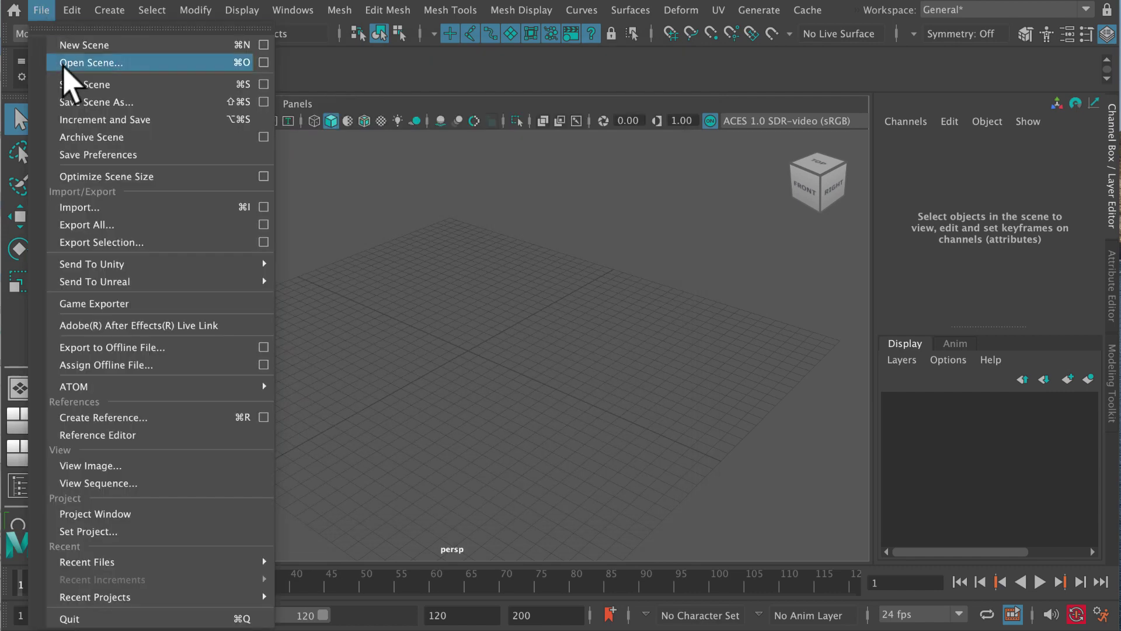
click(88, 531)
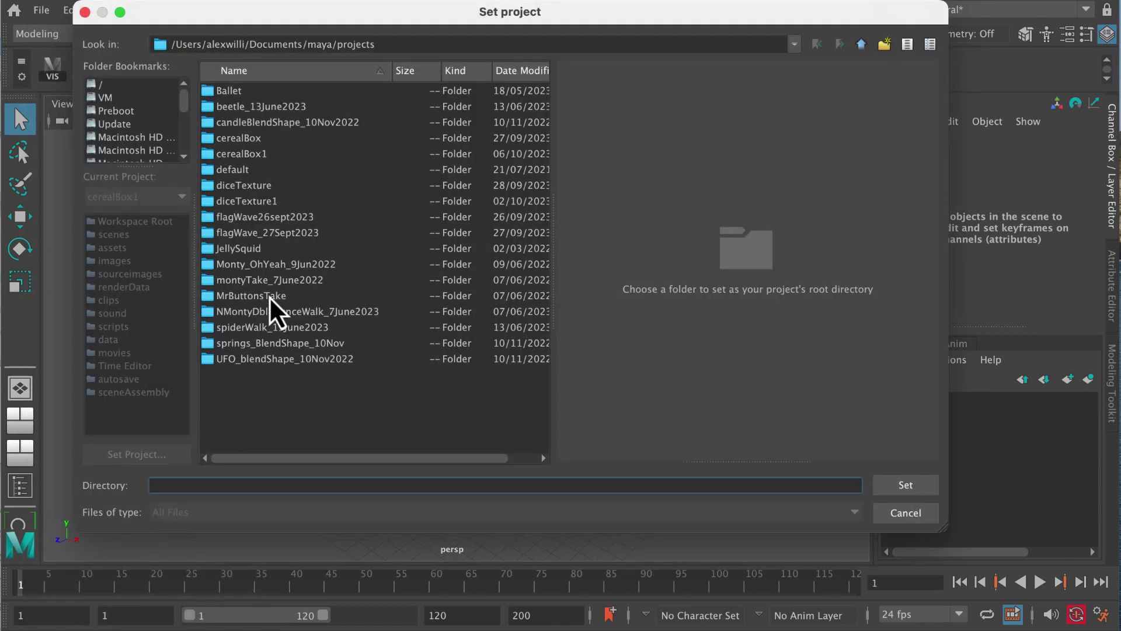
click(292, 154)
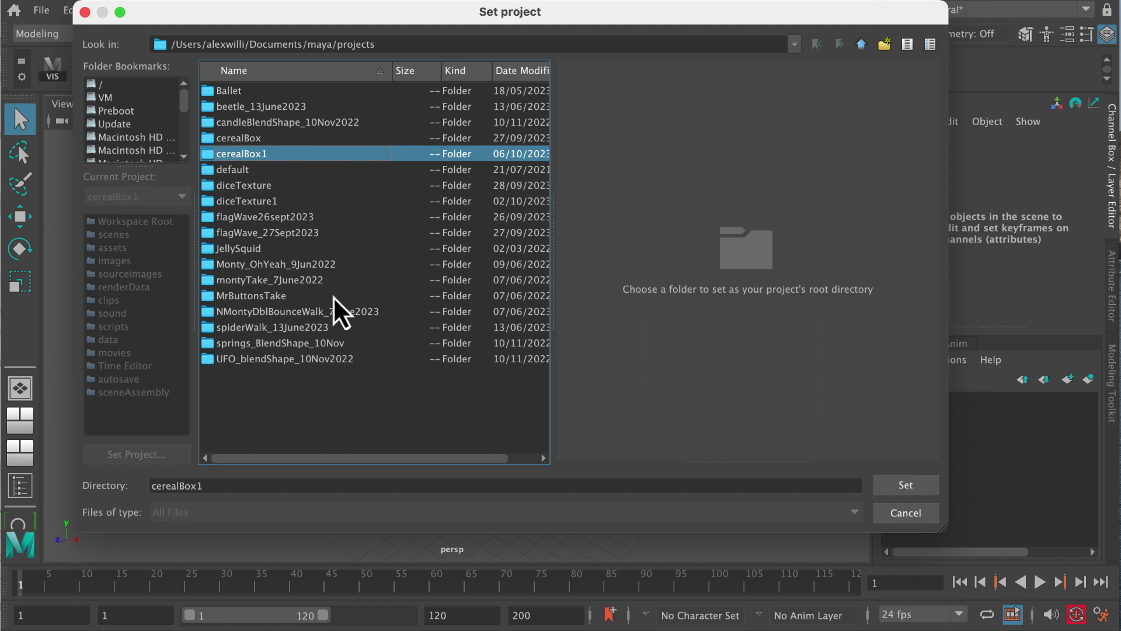
click(891, 490)
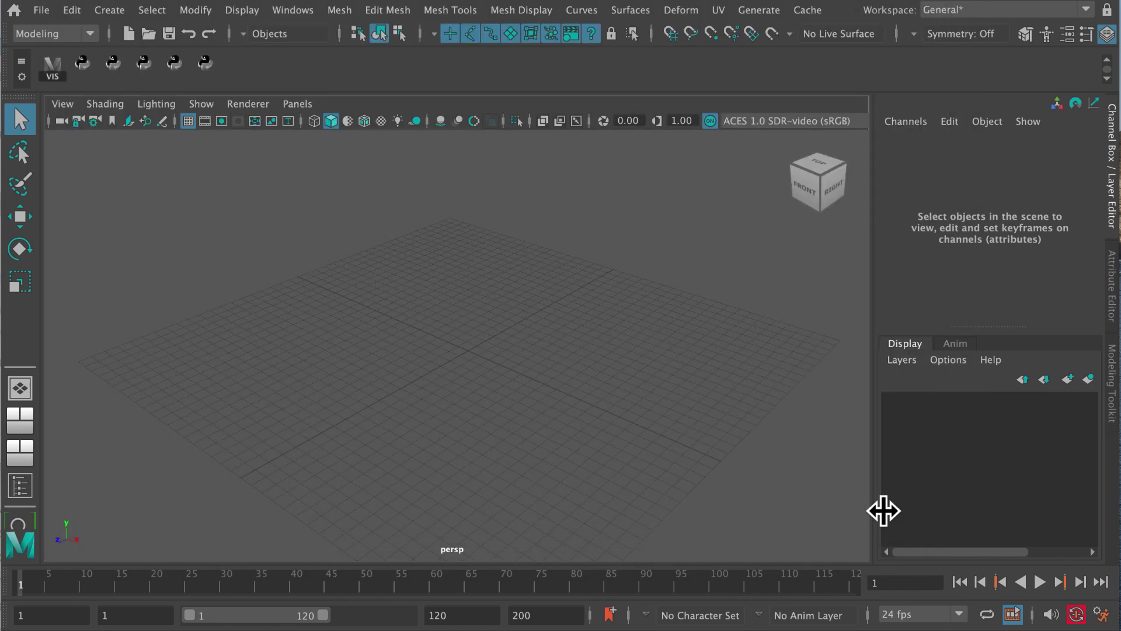
Create a polygon cube after resetting the cube options to their defaults
click(108, 9)
mouse_move(163, 75)
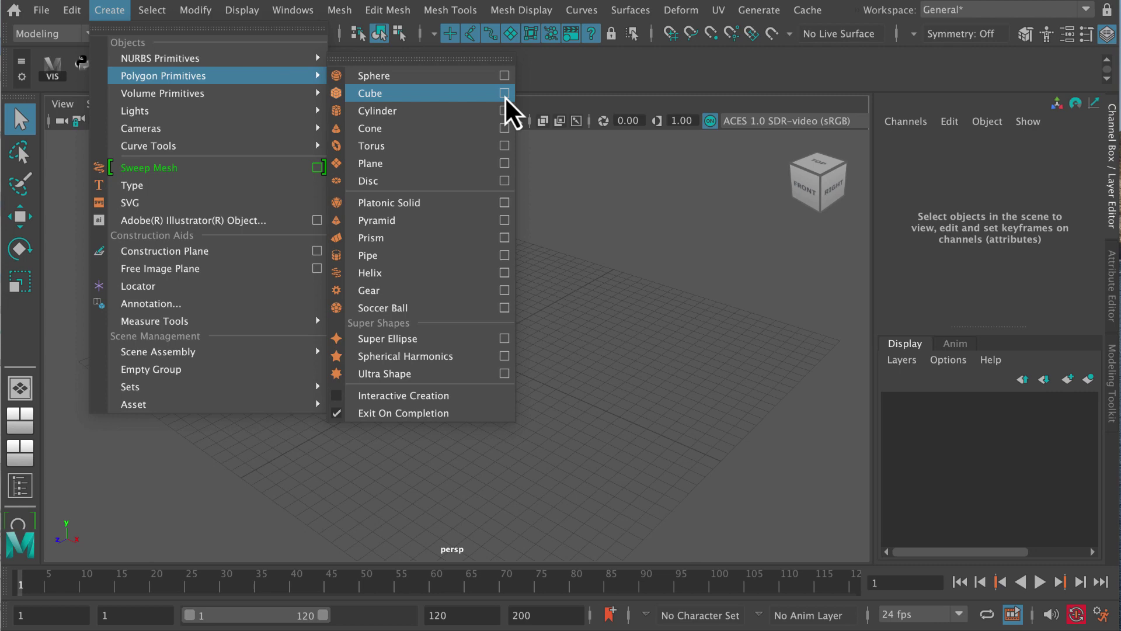
click(505, 92)
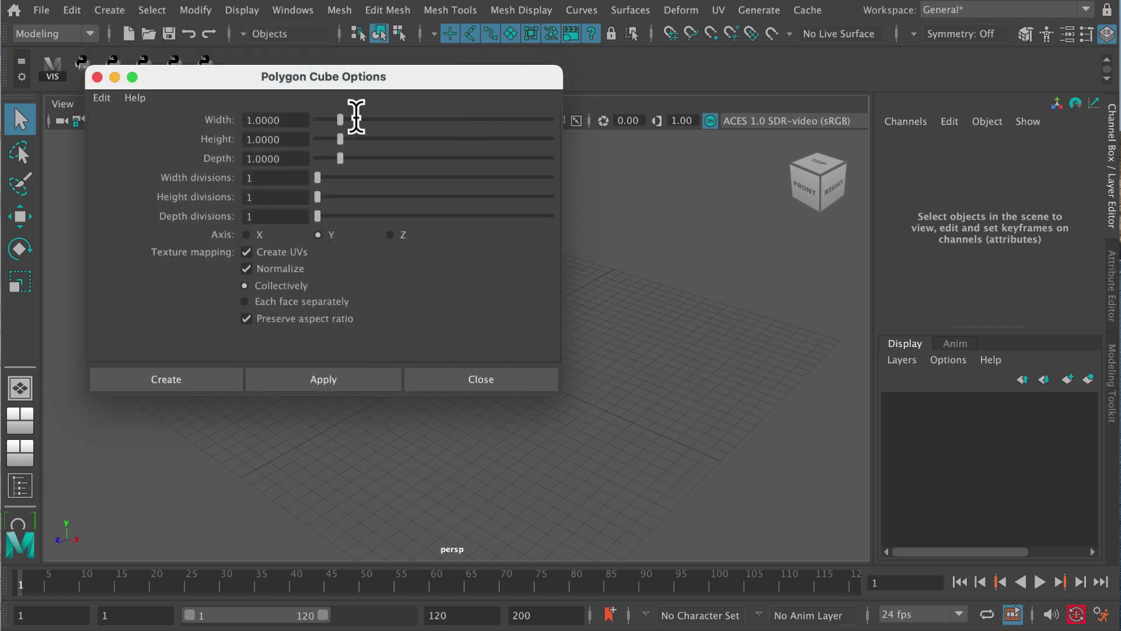
click(101, 98)
click(144, 132)
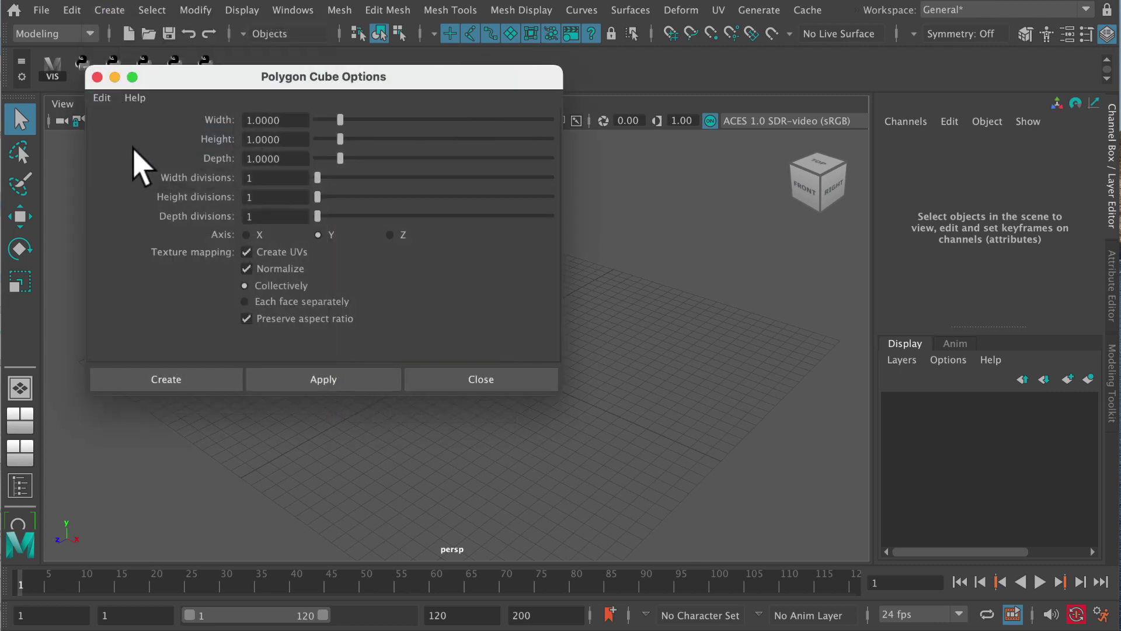
click(211, 386)
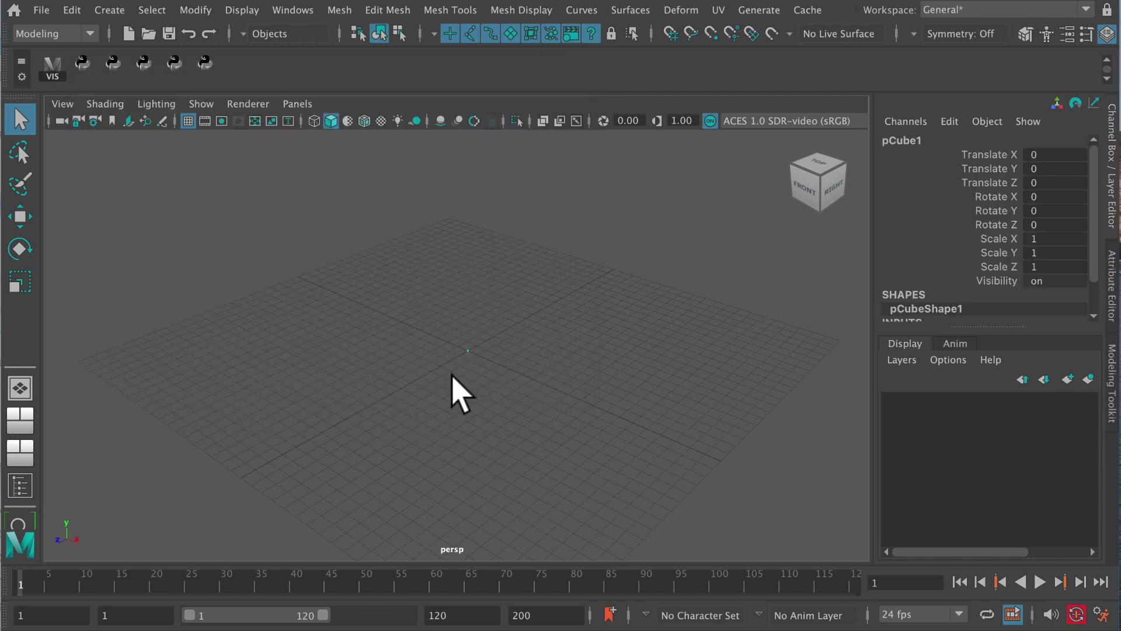
Frame the new cube, dolly out and orbit to view it from lower
key(f)
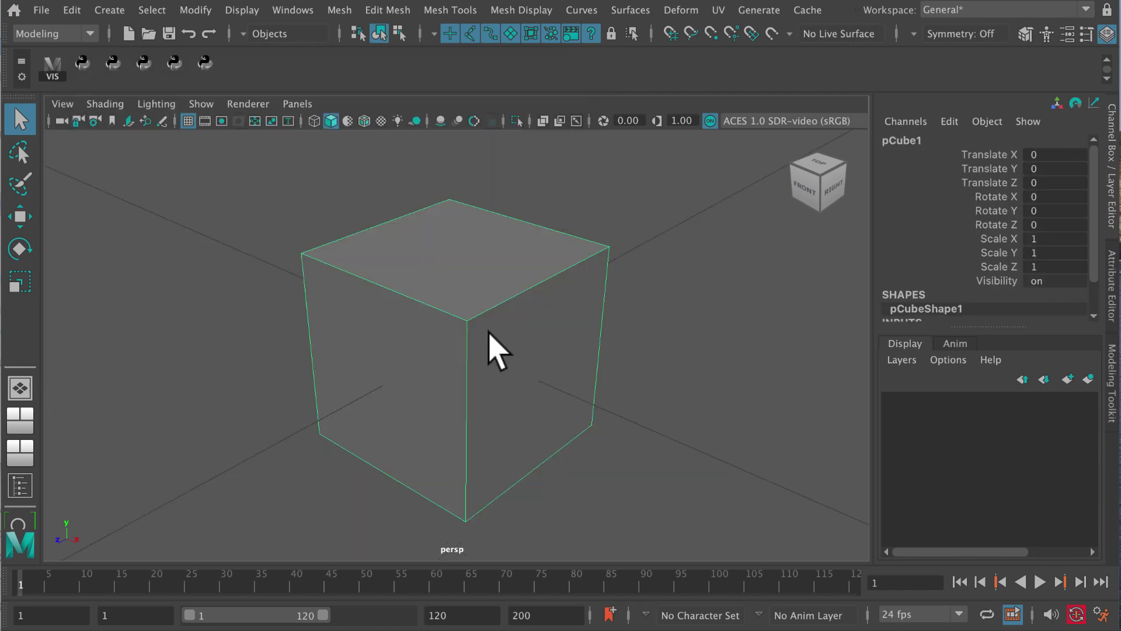
alt+right_drag(530, 315, 399, 328)
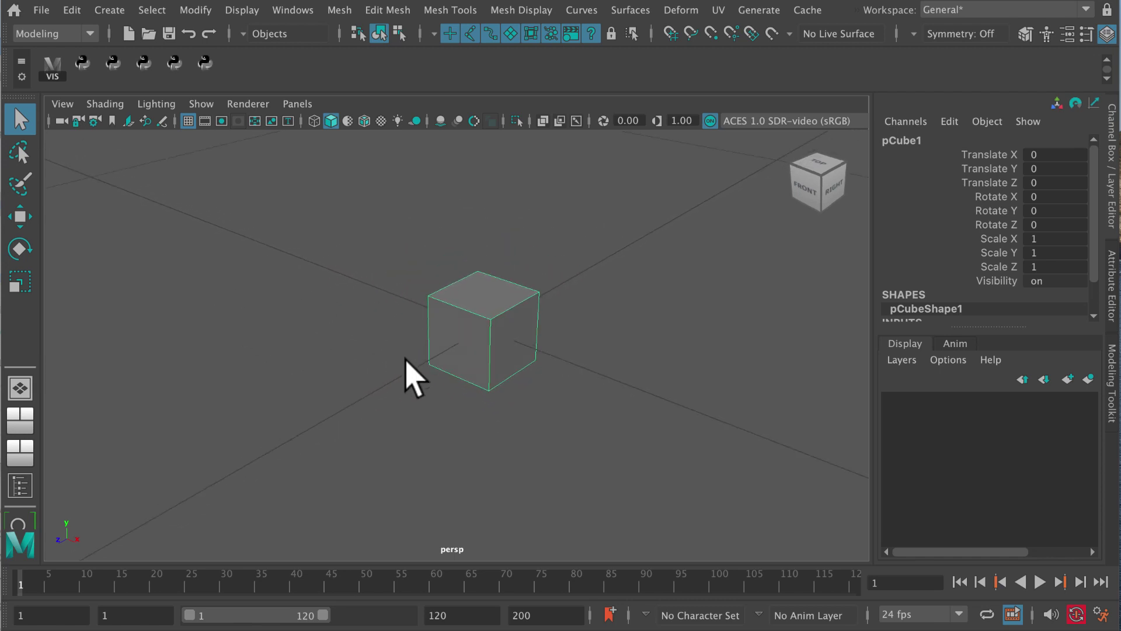
alt+drag(412, 364, 412, 355)
alt+right_drag(412, 355, 377, 373)
alt+drag(376, 370, 377, 360)
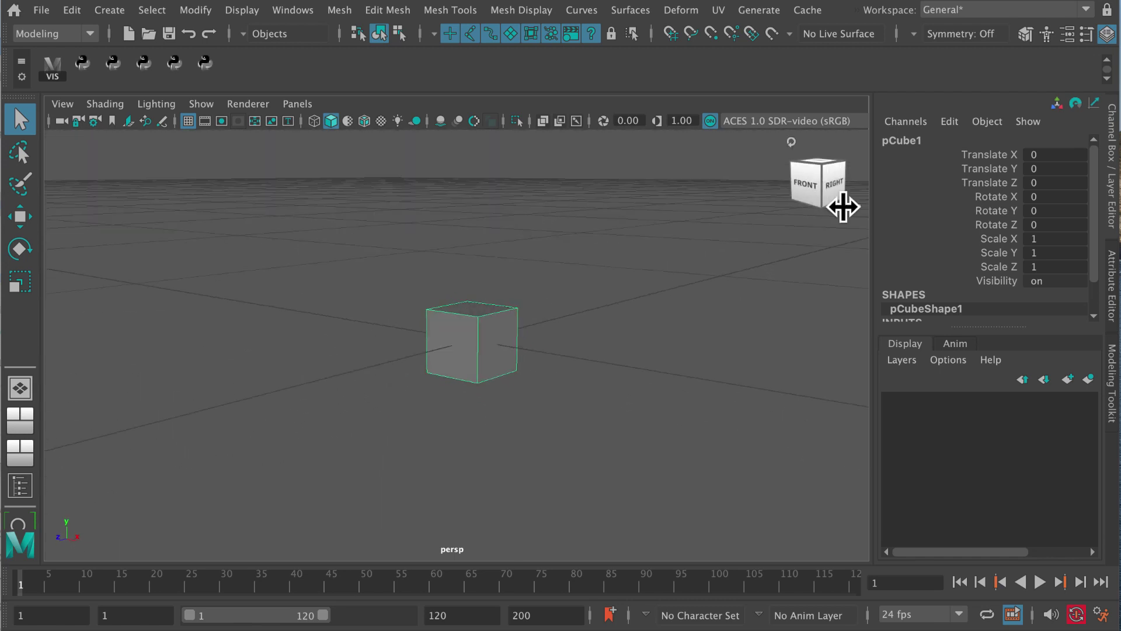
Rename pCube1 to 'cerealBox' in the Channel Box
double_click(911, 141)
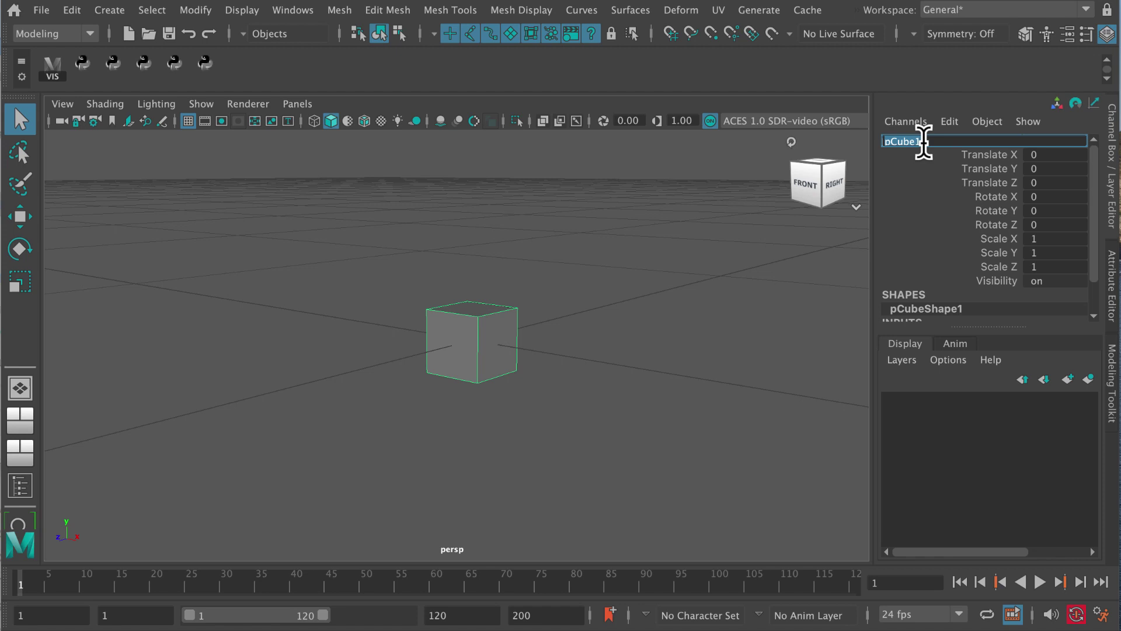
text(cerealBox)
key(Return)
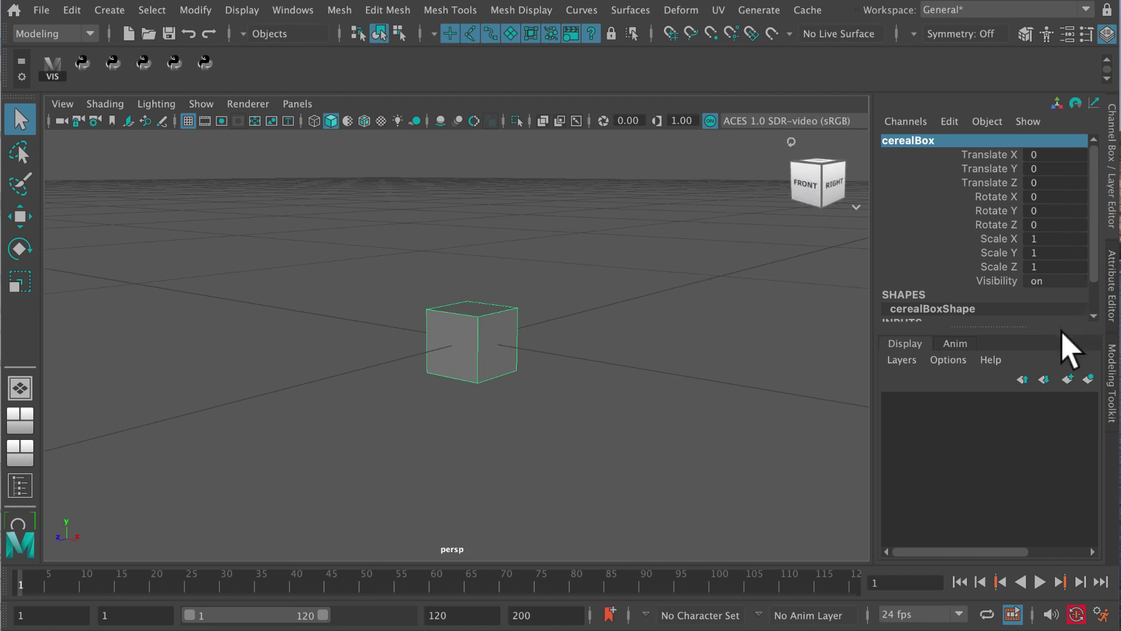
drag(1102, 282, 1099, 305)
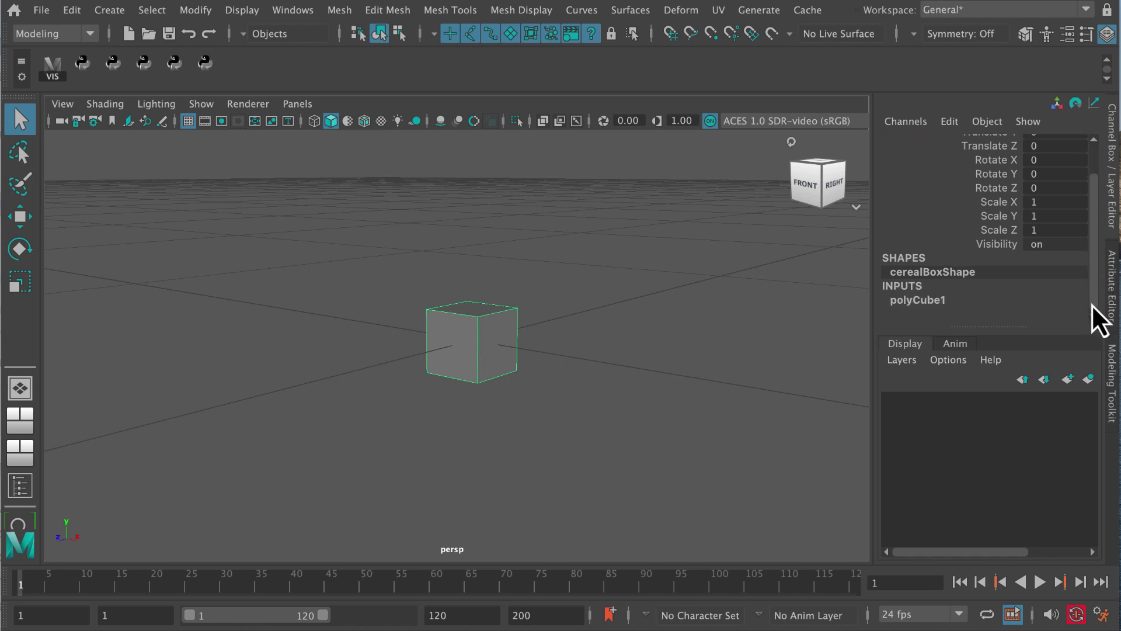
Check the cube options, close them, and show polyCube1's width, height and depth
click(110, 10)
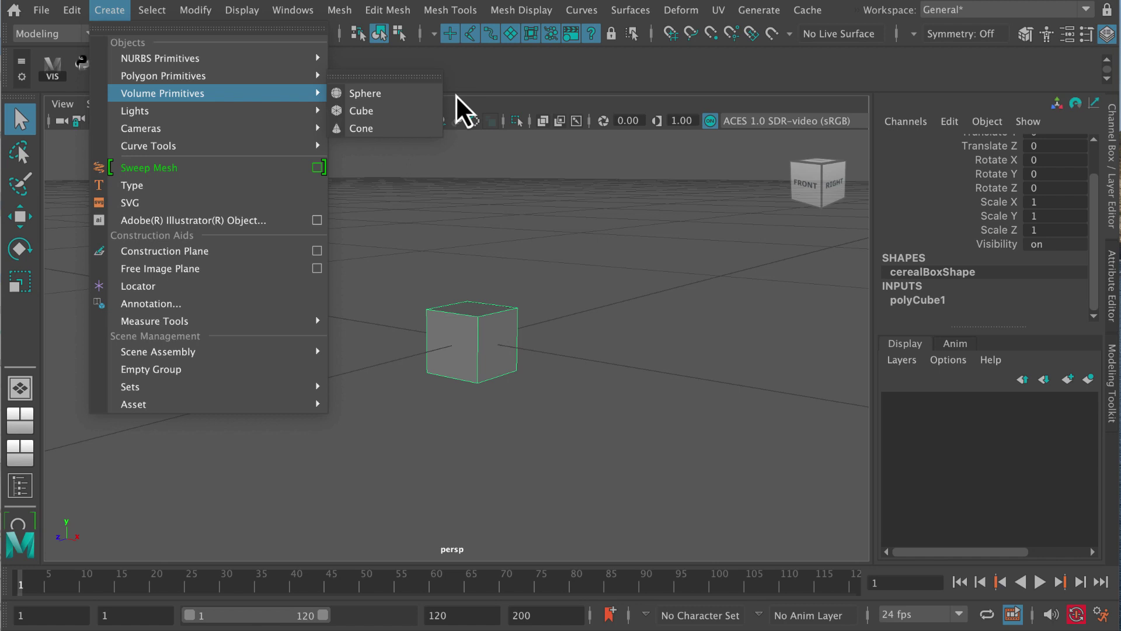
click(505, 94)
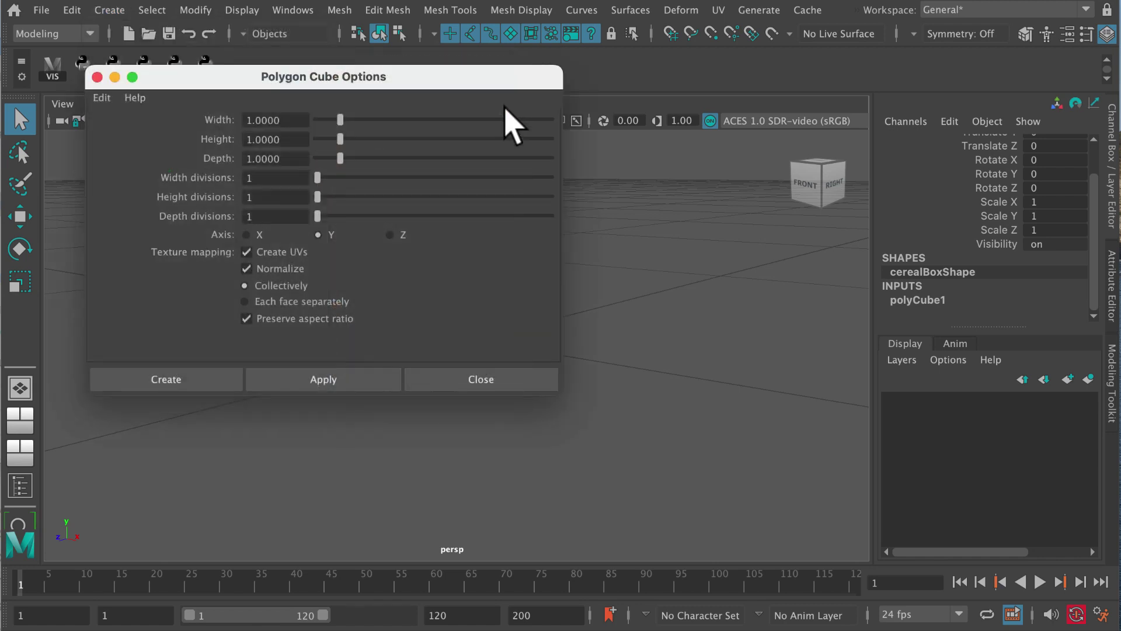
drag(294, 120, 240, 120)
click(98, 77)
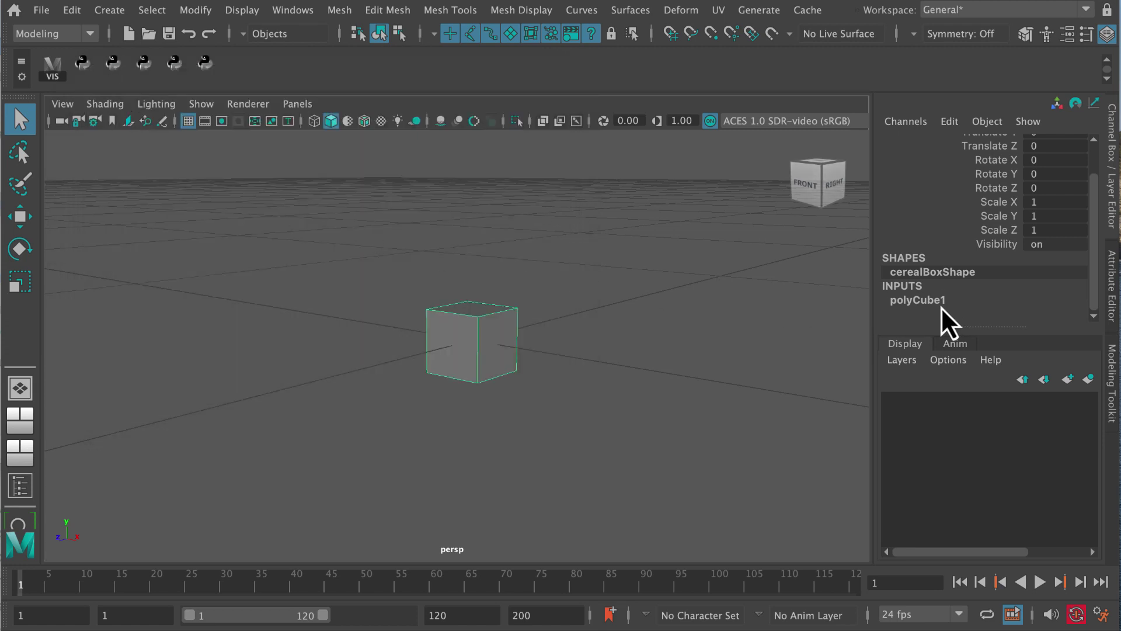
click(918, 301)
Set polyCube1 to width 8, height 12 and depth 2, then view the whole box
drag(1094, 223, 1096, 277)
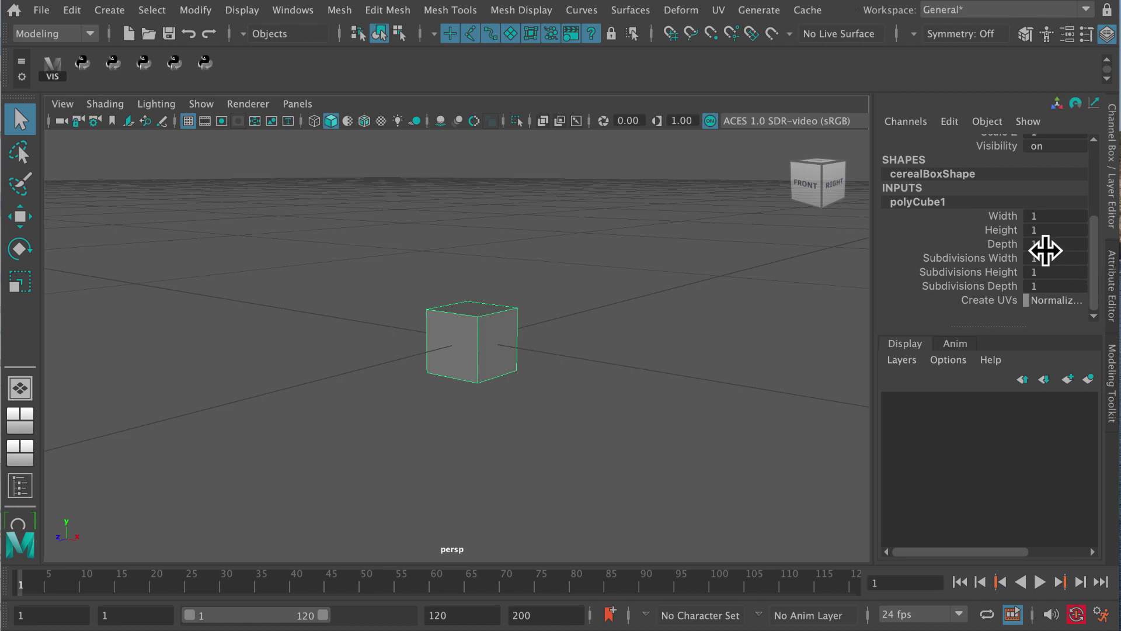
click(1056, 215)
text(8)
click(1058, 229)
text(2)
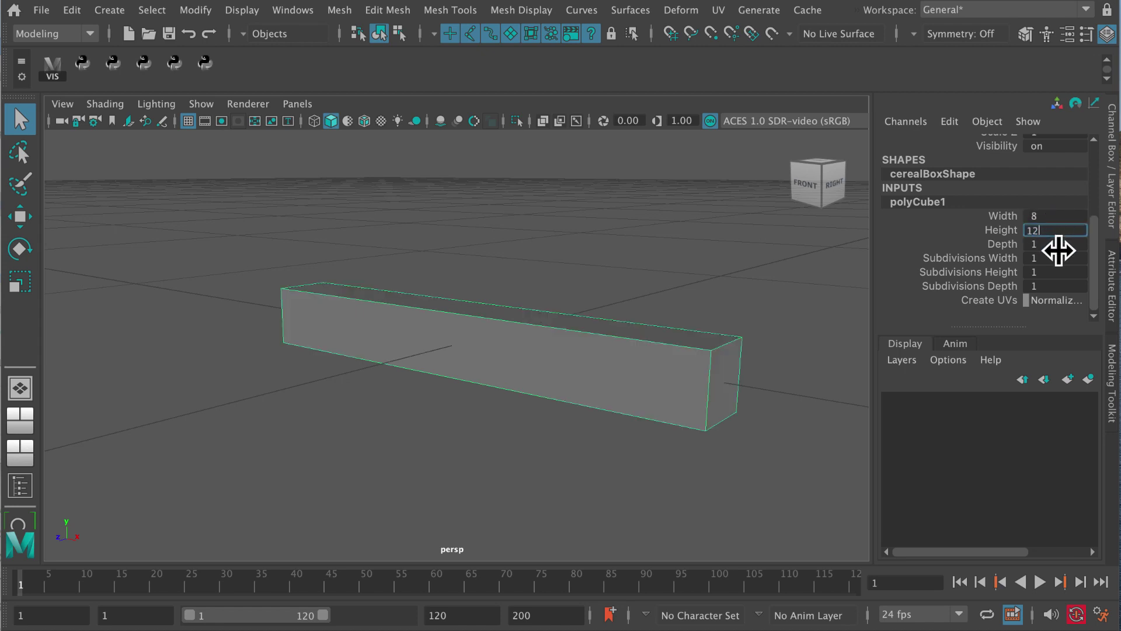
click(1057, 244)
text(2)
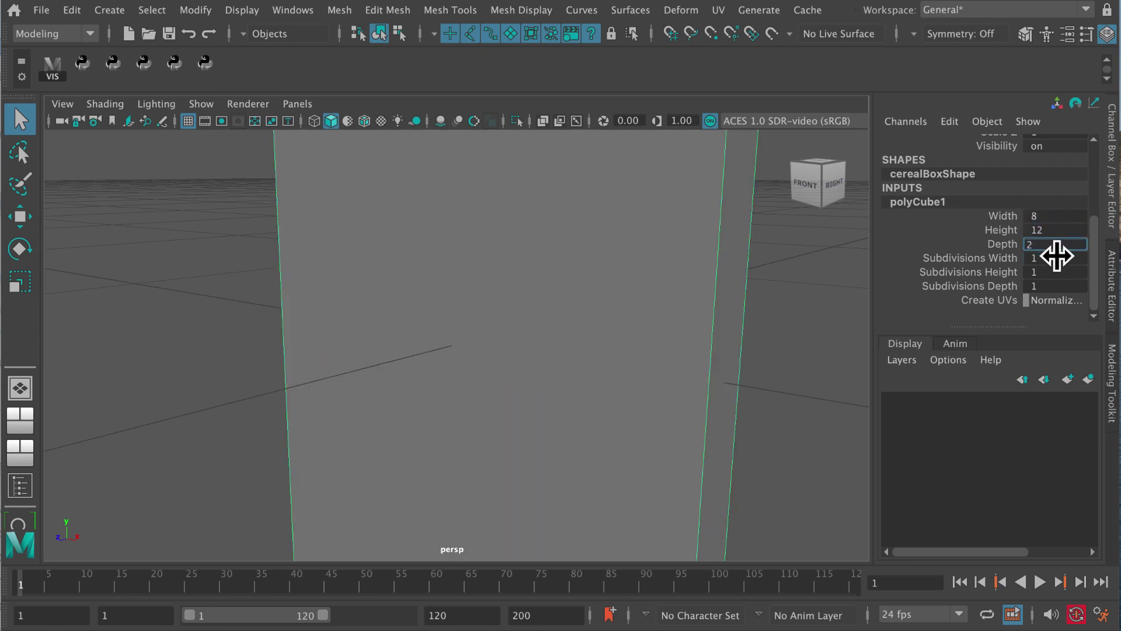
key(Return)
alt+middle_drag(659, 235, 461, 339)
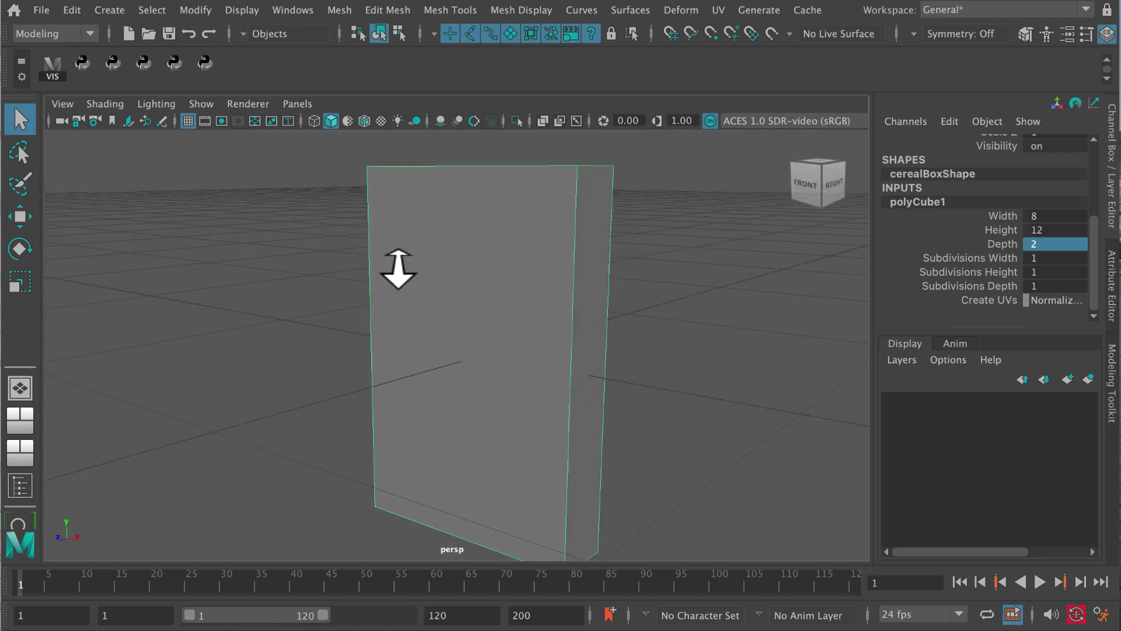
alt+drag(459, 339, 377, 327)
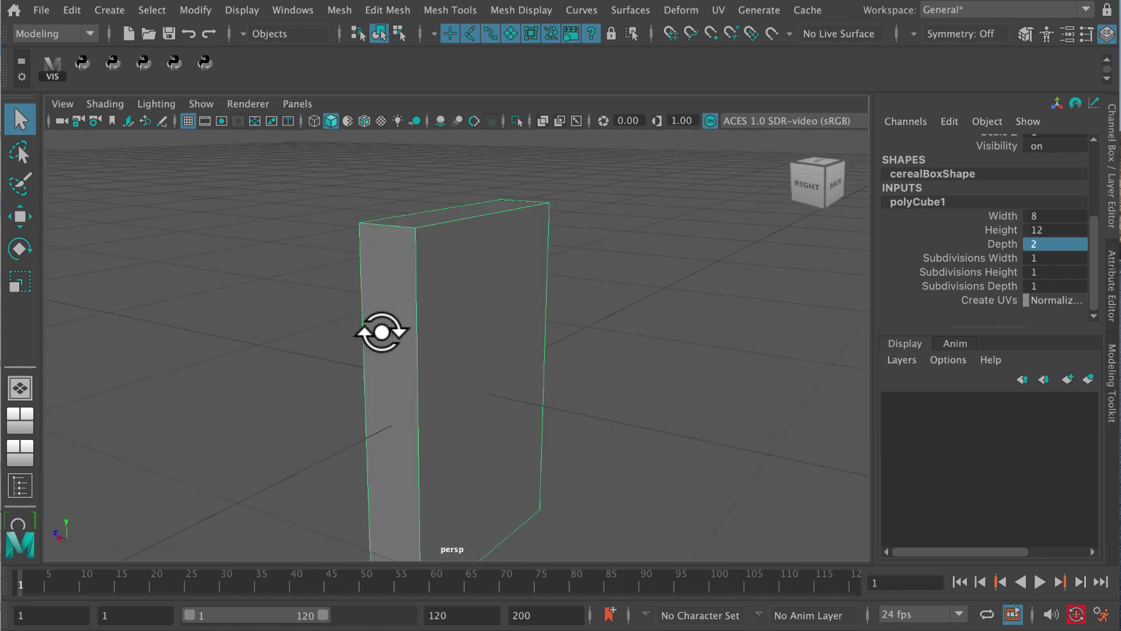
Move the cereal box up above the grid and orbit around its 8×12×2 shape
key(w)
click(498, 341)
drag(541, 338, 471, 162)
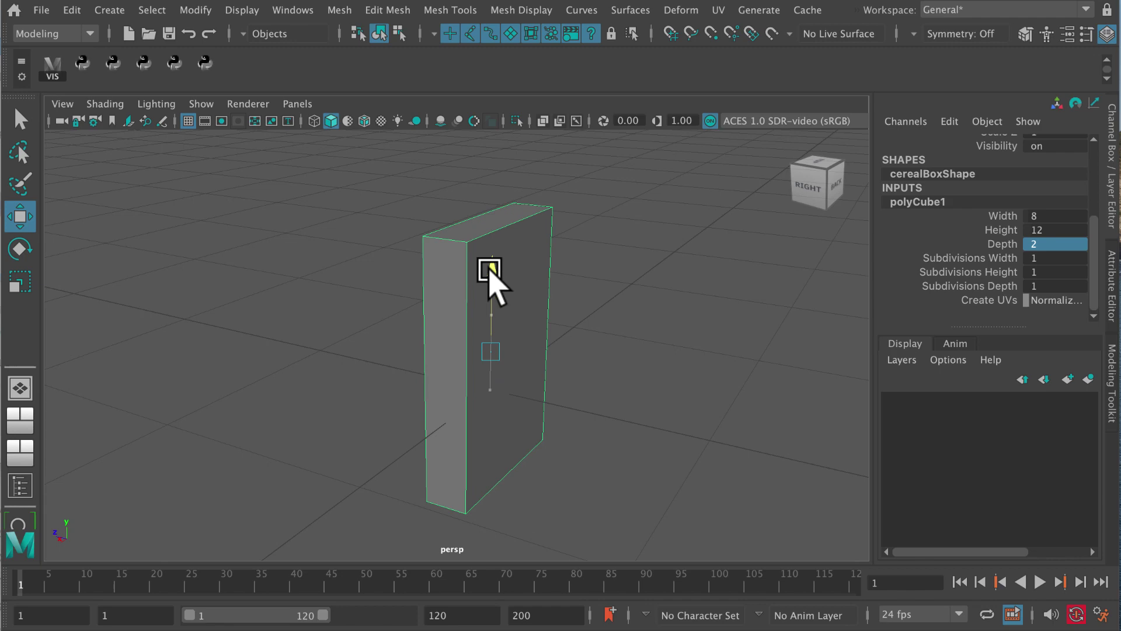
mouse_move(522, 338)
alt+mouse_down()
mouse_move(518, 377)
mouse_move(473, 390)
alt+mouse_up()
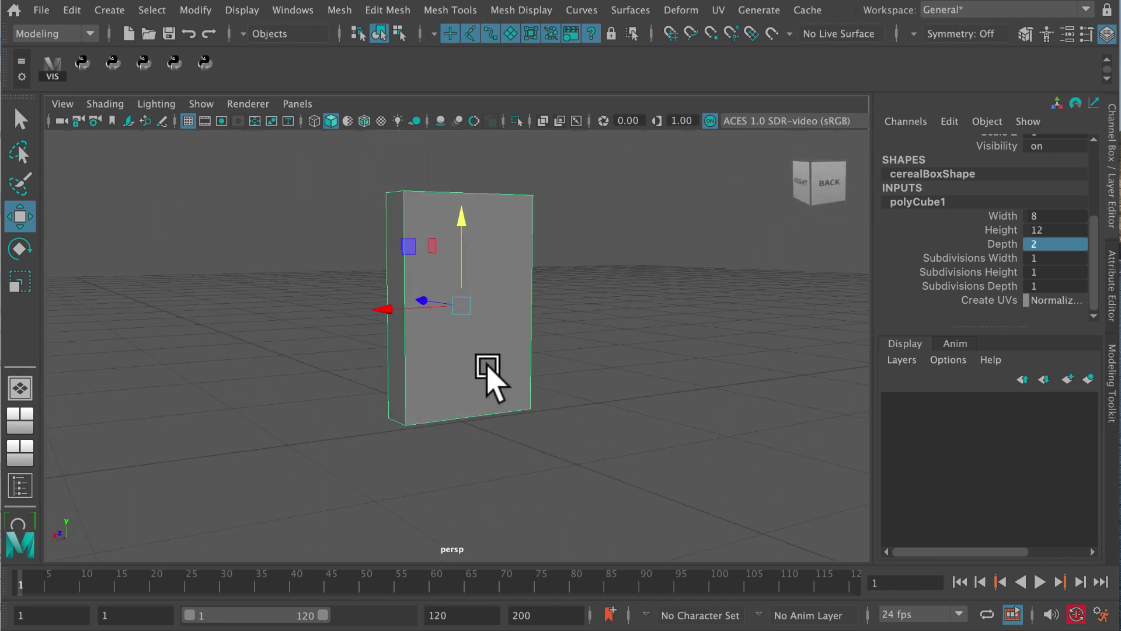
alt+right_drag(486, 386, 506, 403)
alt+drag(553, 360, 530, 376)
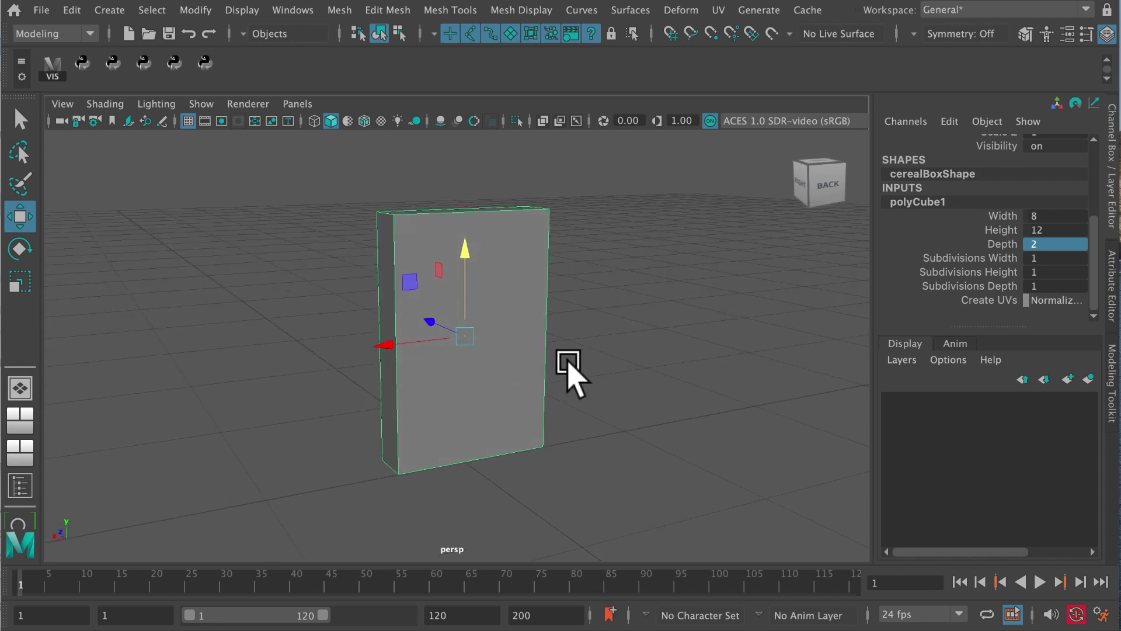
mouse_move(545, 390)
alt+mouse_down()
mouse_move(570, 388)
mouse_move(560, 390)
alt+mouse_up()
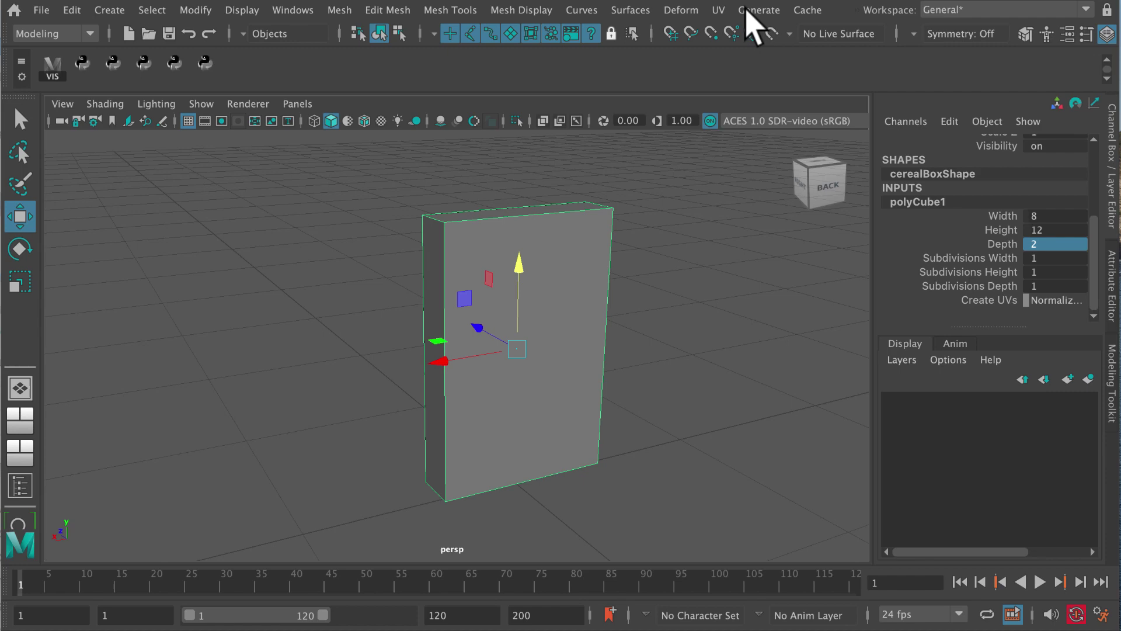
click(719, 10)
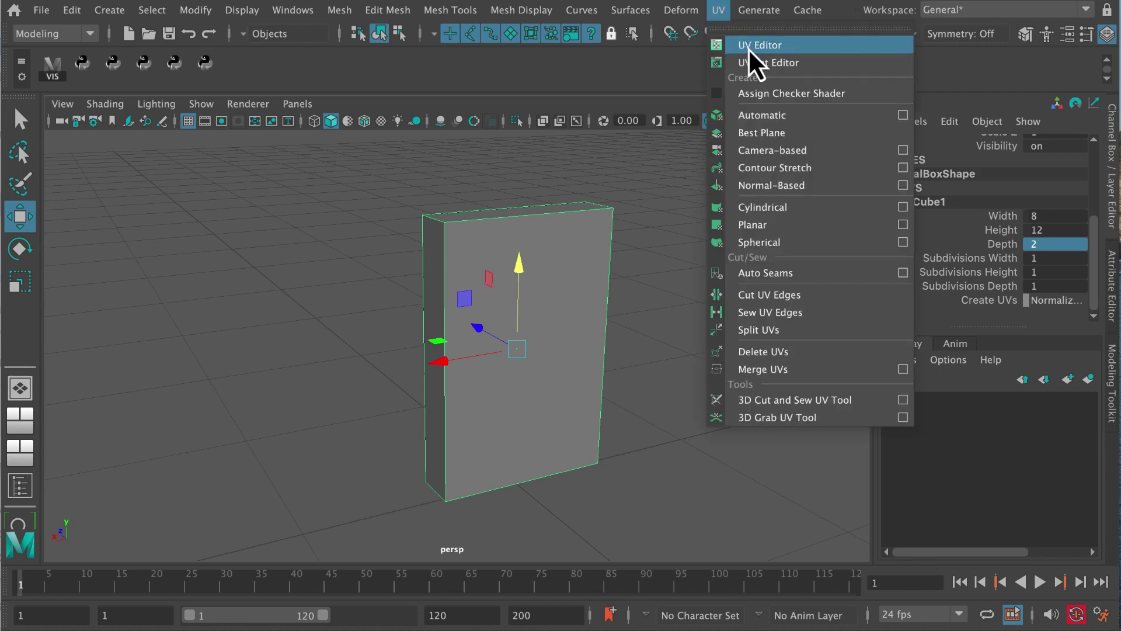
click(751, 47)
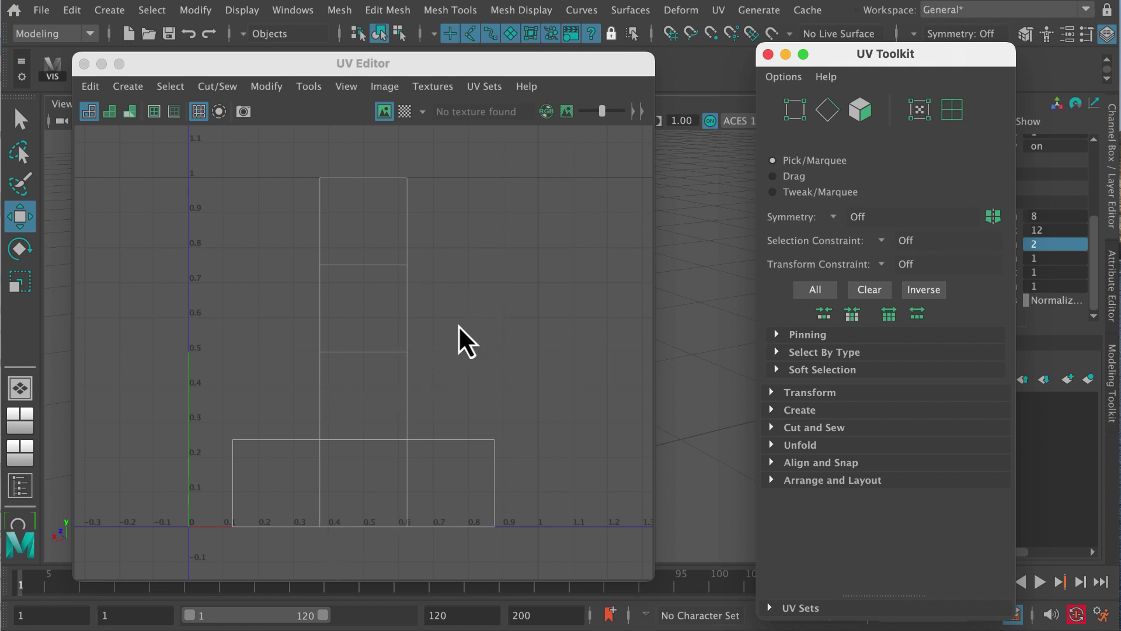
click(787, 55)
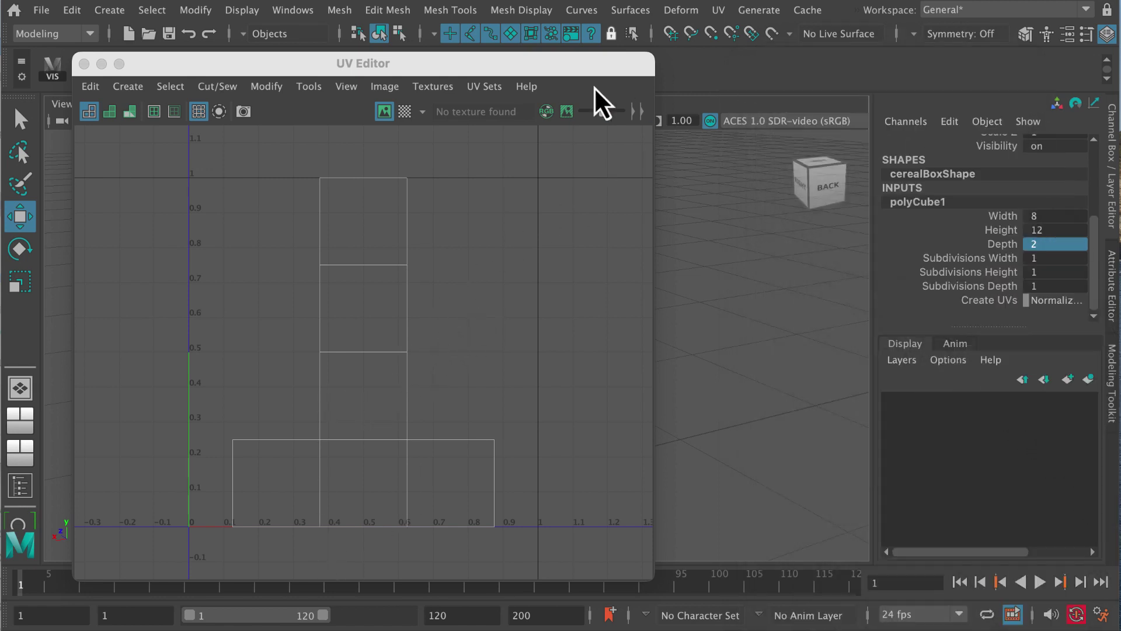
click(102, 63)
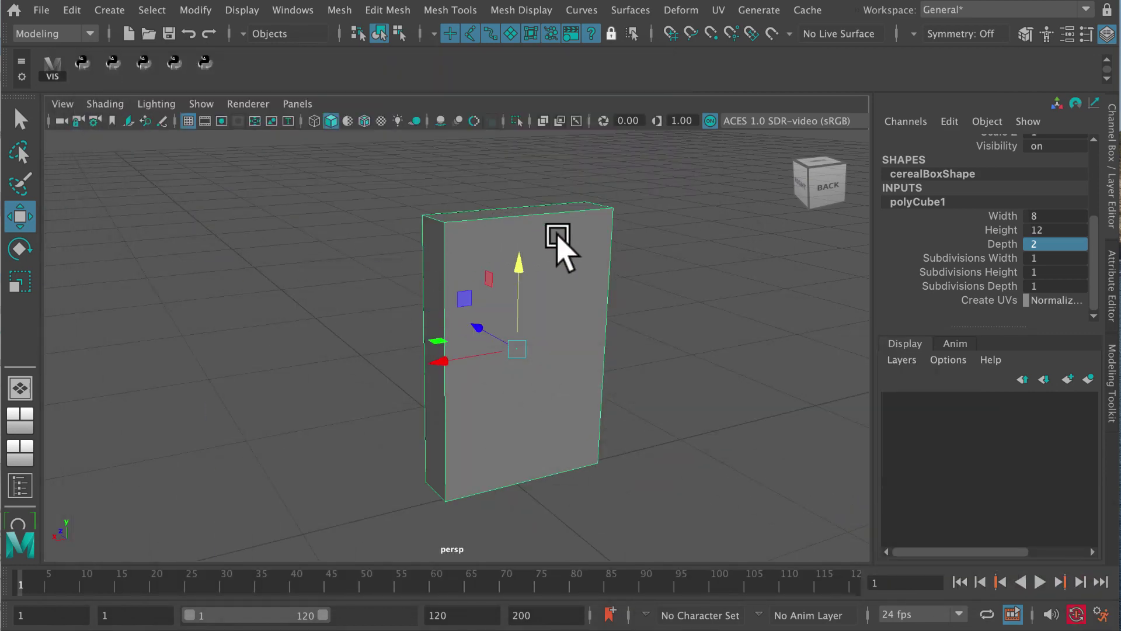
Apply an Automatic UV projection to the selected cereal box
click(718, 10)
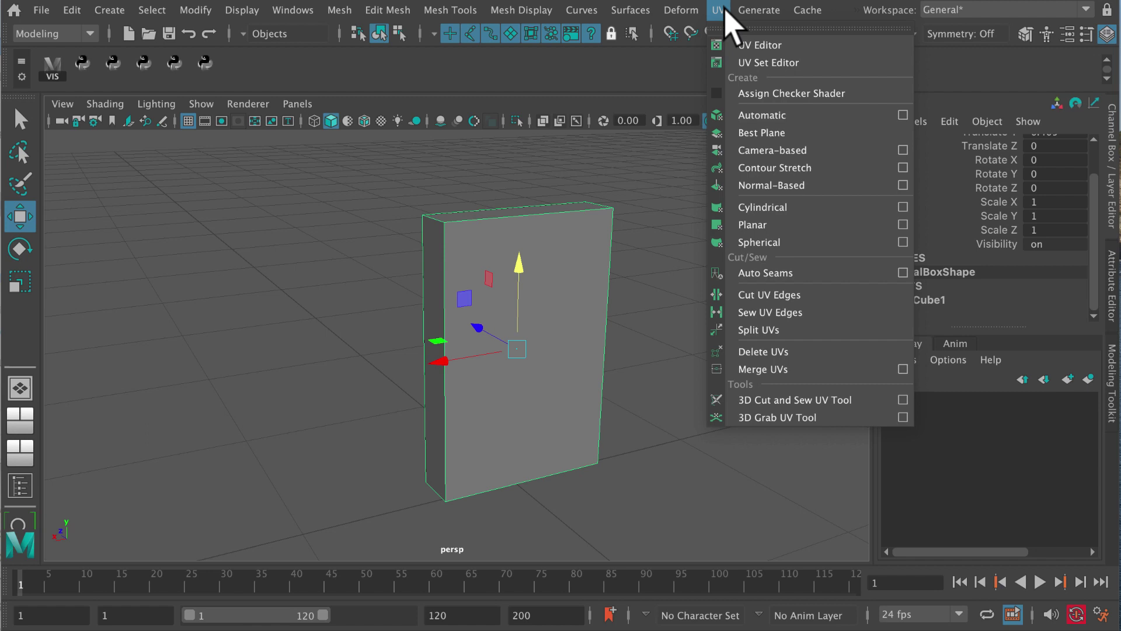
click(769, 116)
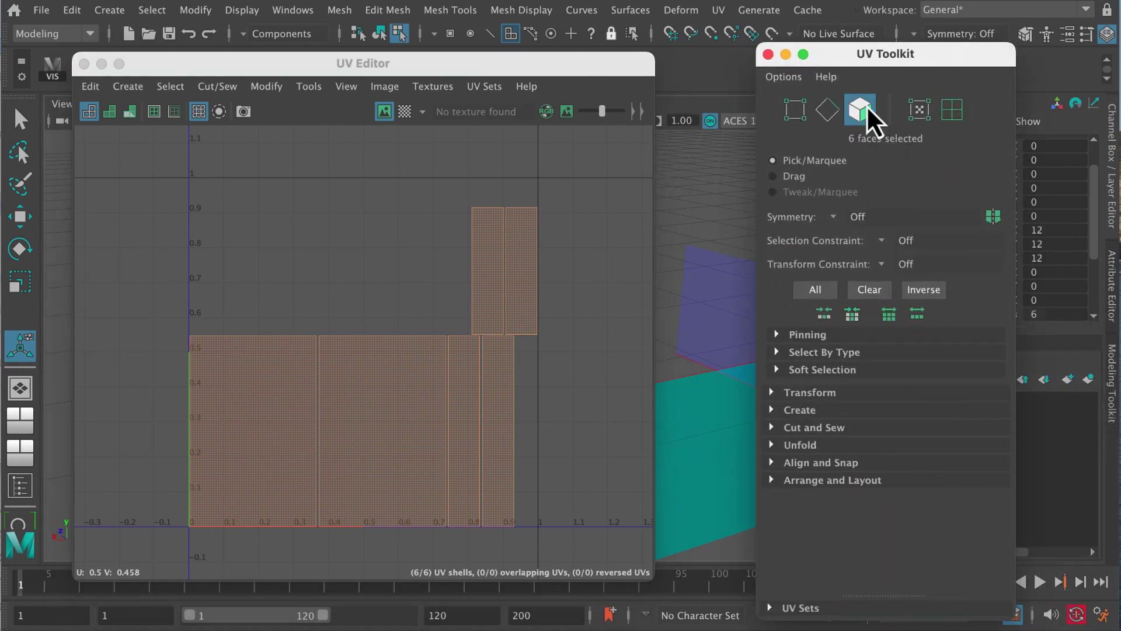
Select the front shell's shared top edge and Move and Sew the small shell onto it
drag(925, 55, 1000, 49)
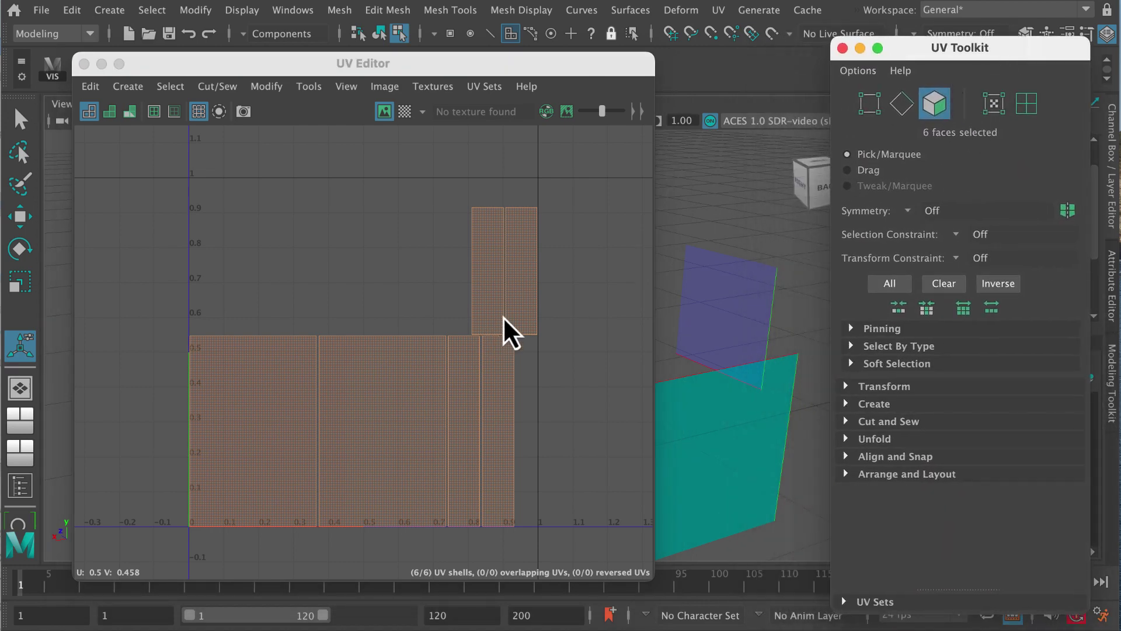
drag(462, 66, 484, 66)
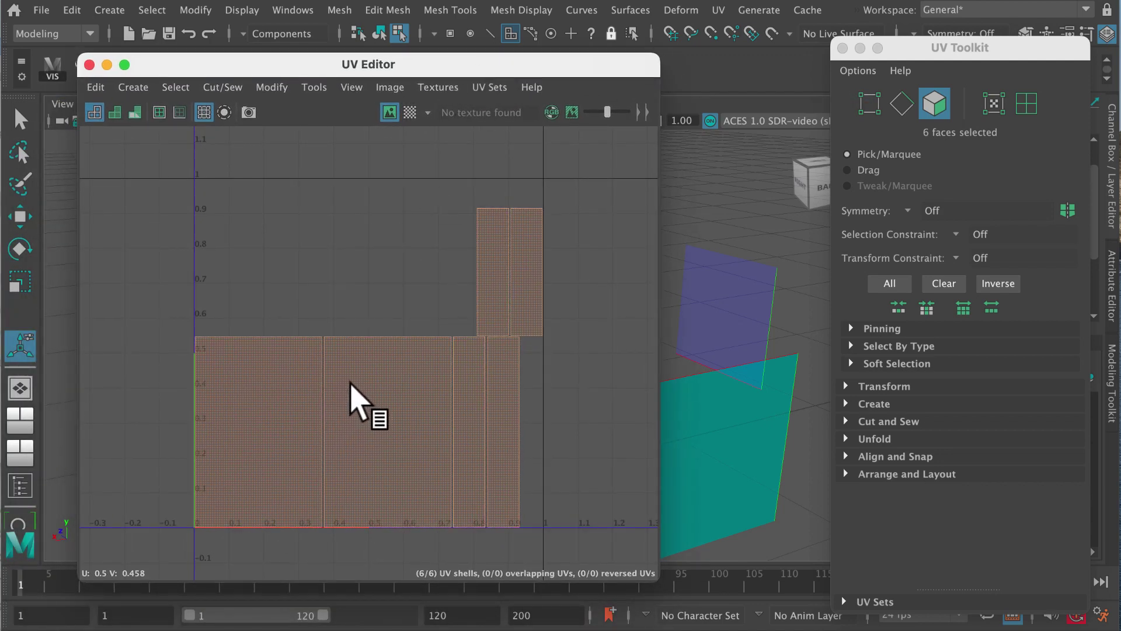
click(382, 360)
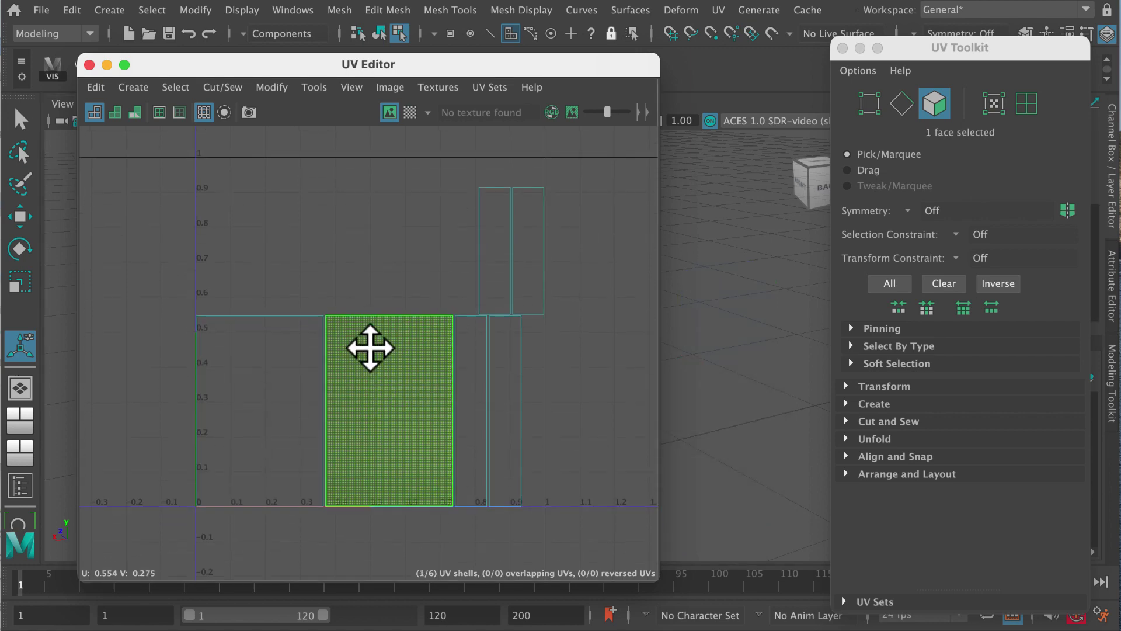
alt+middle_drag(377, 386, 405, 337)
click(412, 323)
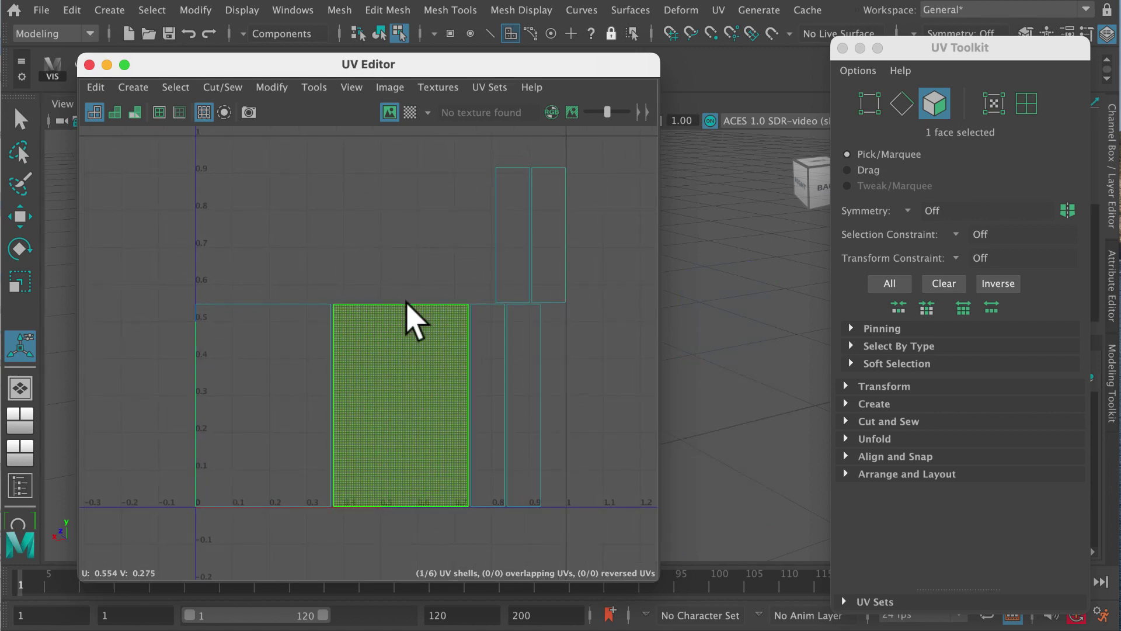
right_drag(414, 322, 407, 259)
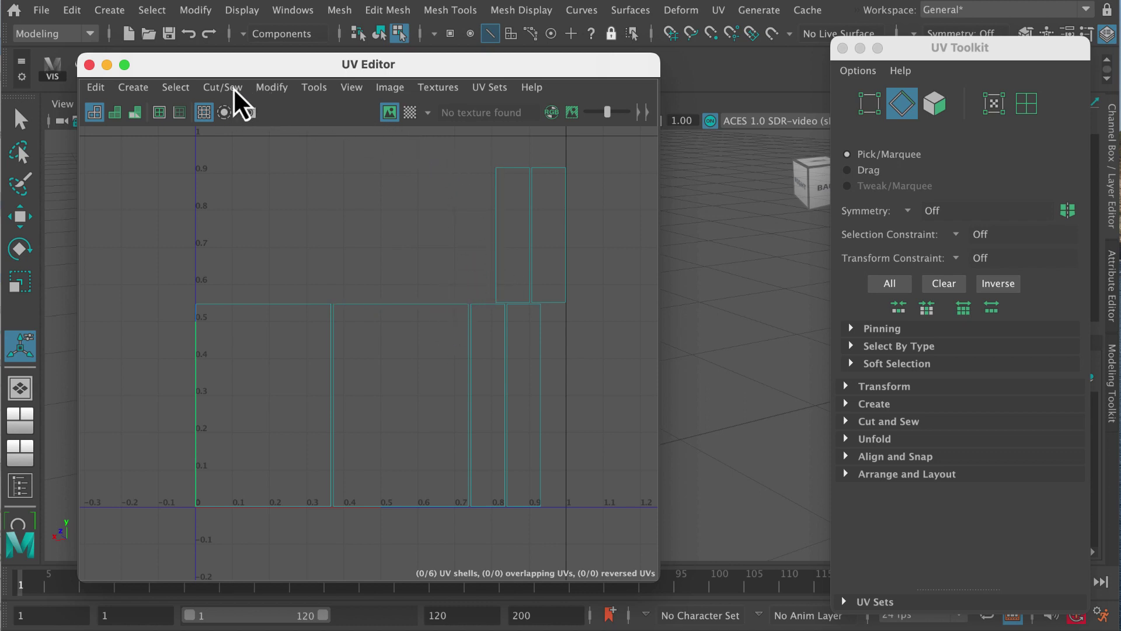
click(412, 305)
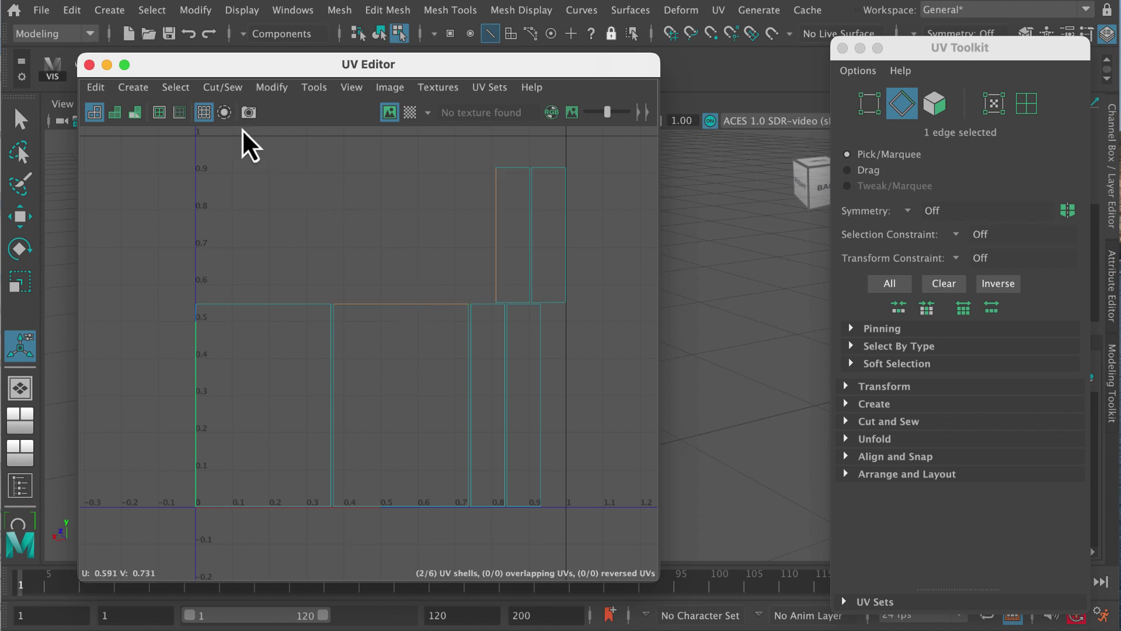
click(223, 87)
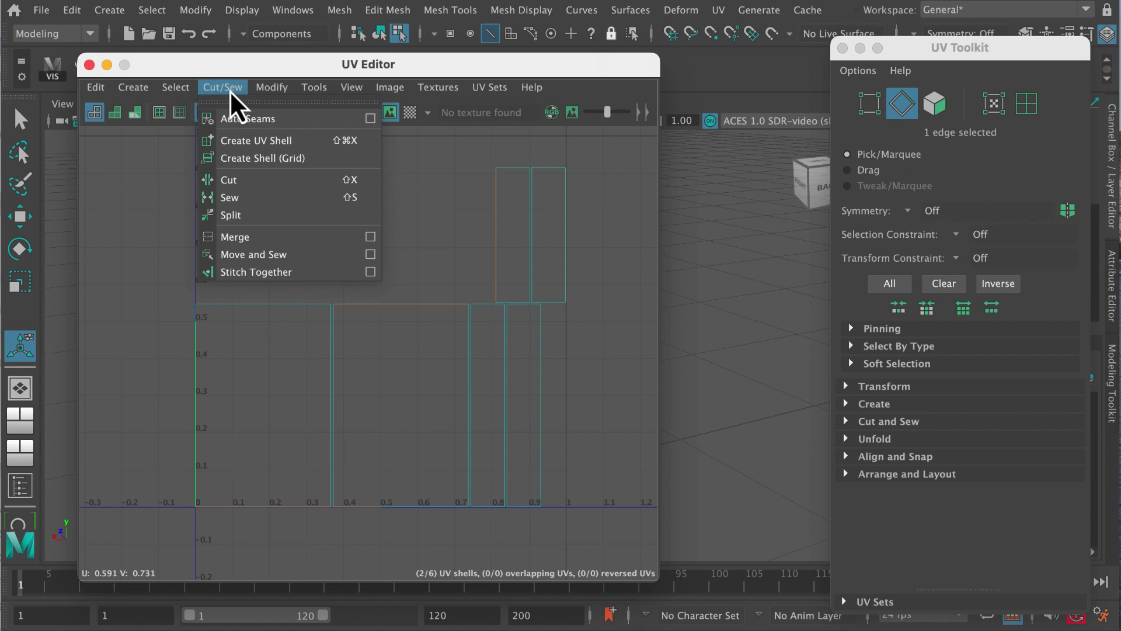
click(261, 257)
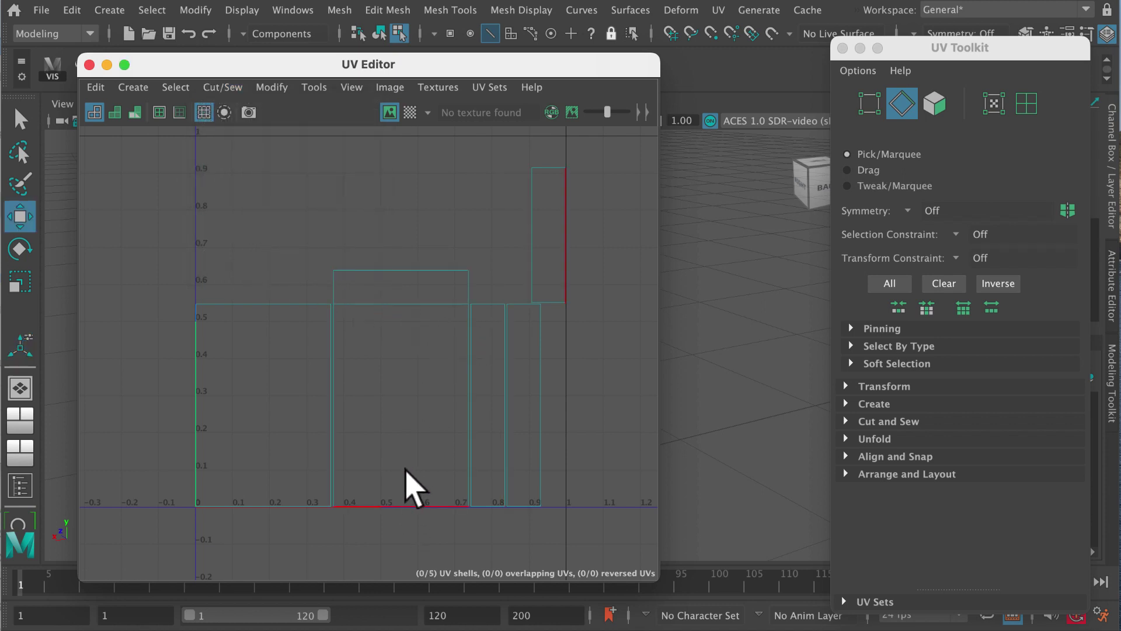
Select the front shell's bottom edge and Move and Sew the bottom flap onto it
click(410, 506)
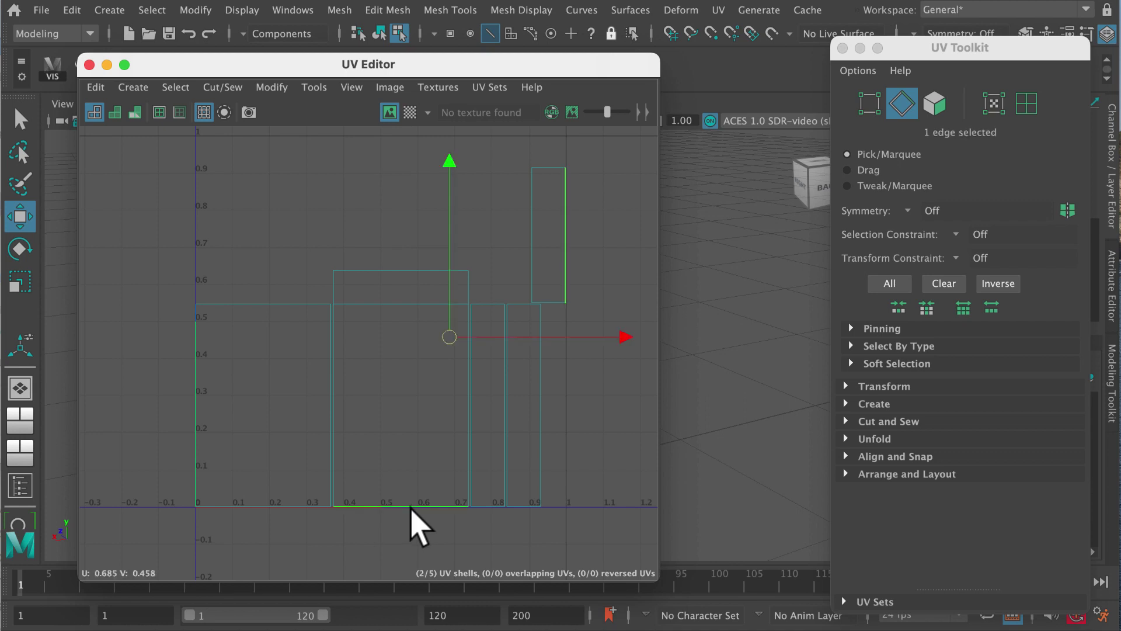
key(Escape)
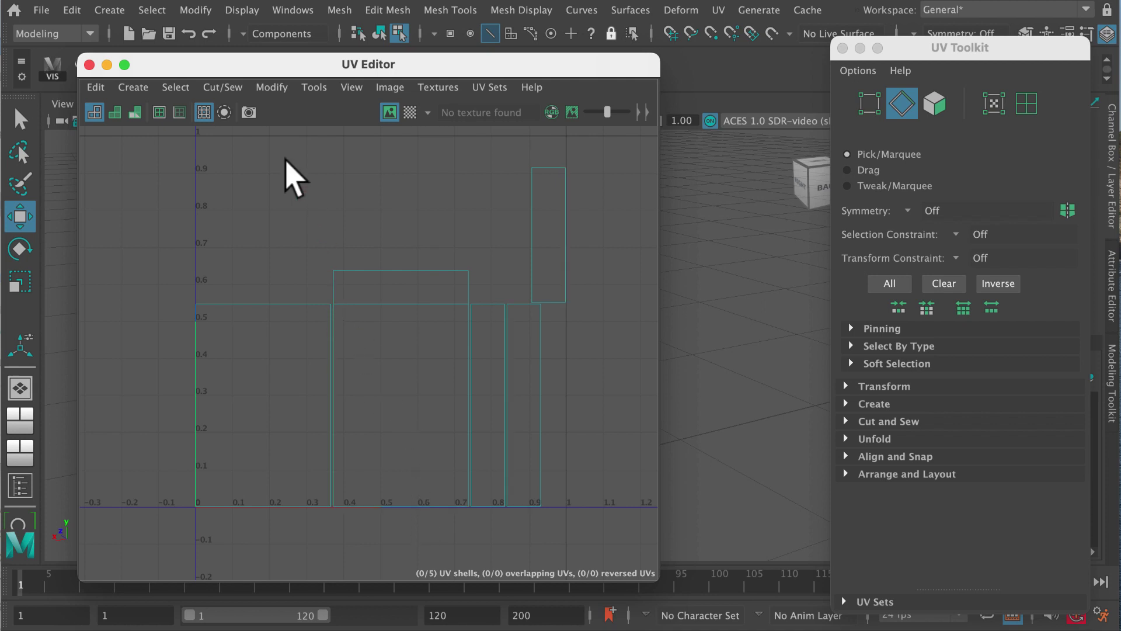
click(227, 91)
click(263, 254)
click(422, 508)
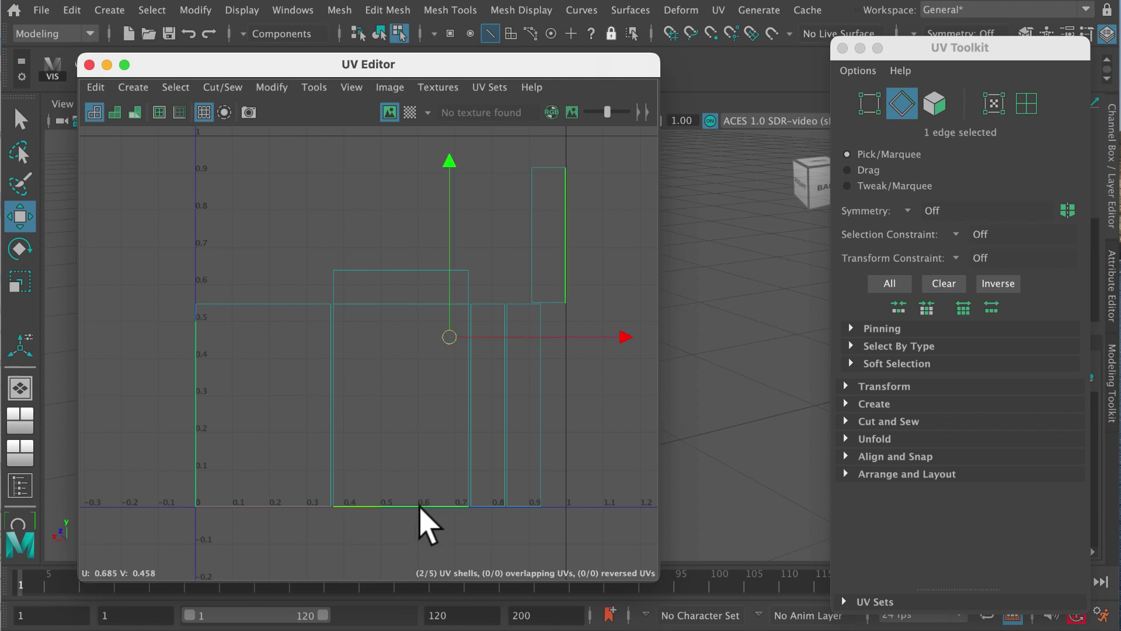
right_drag(420, 508, 420, 461)
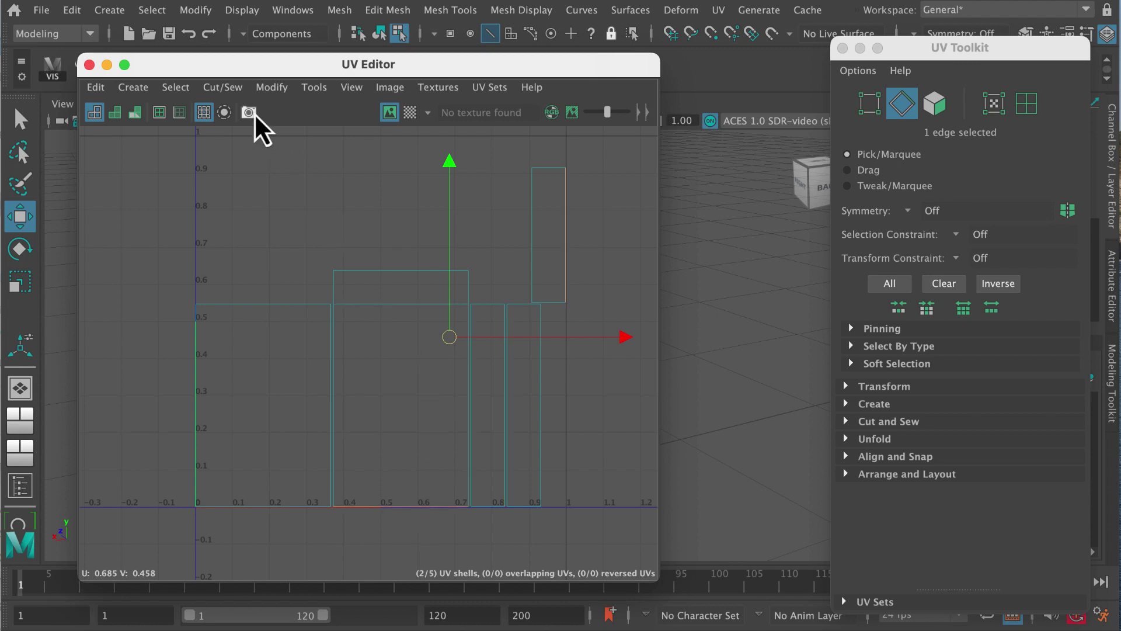
click(223, 87)
click(271, 247)
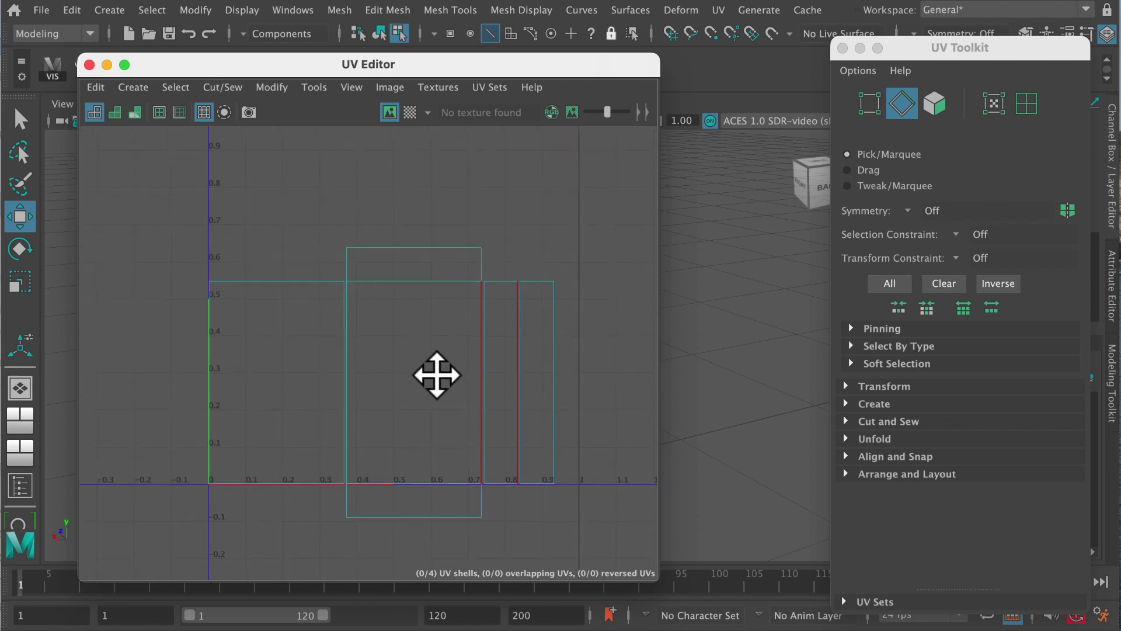
Zoom in and select the shared edge between the front shell and side strip
alt+middle_drag(431, 404, 447, 342)
alt+right_drag(448, 342, 490, 359)
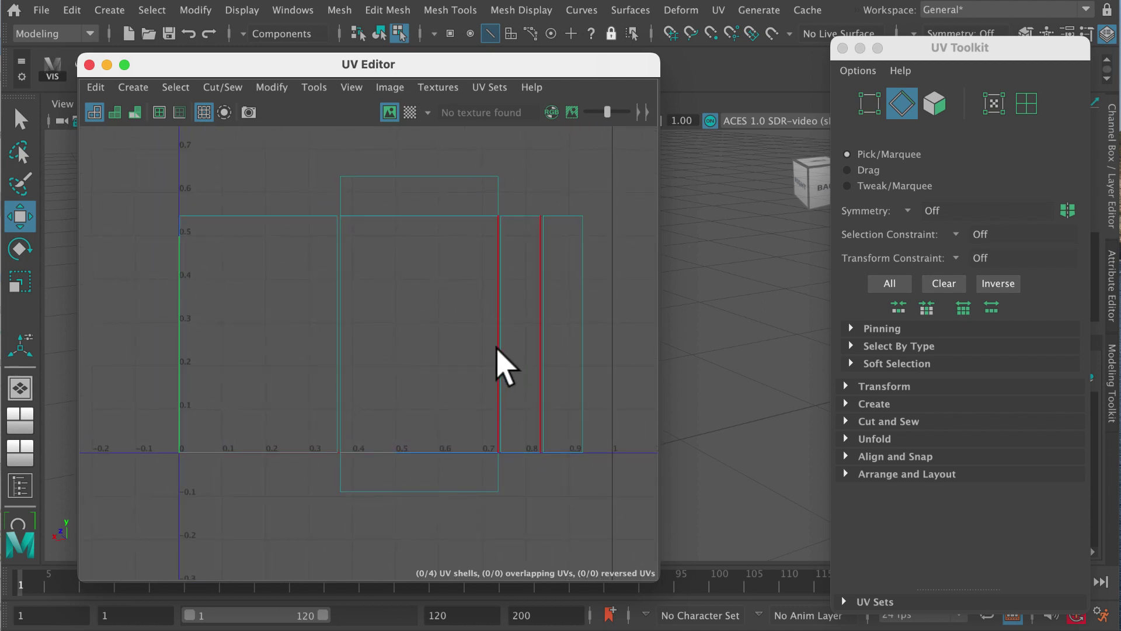
click(501, 359)
click(501, 360)
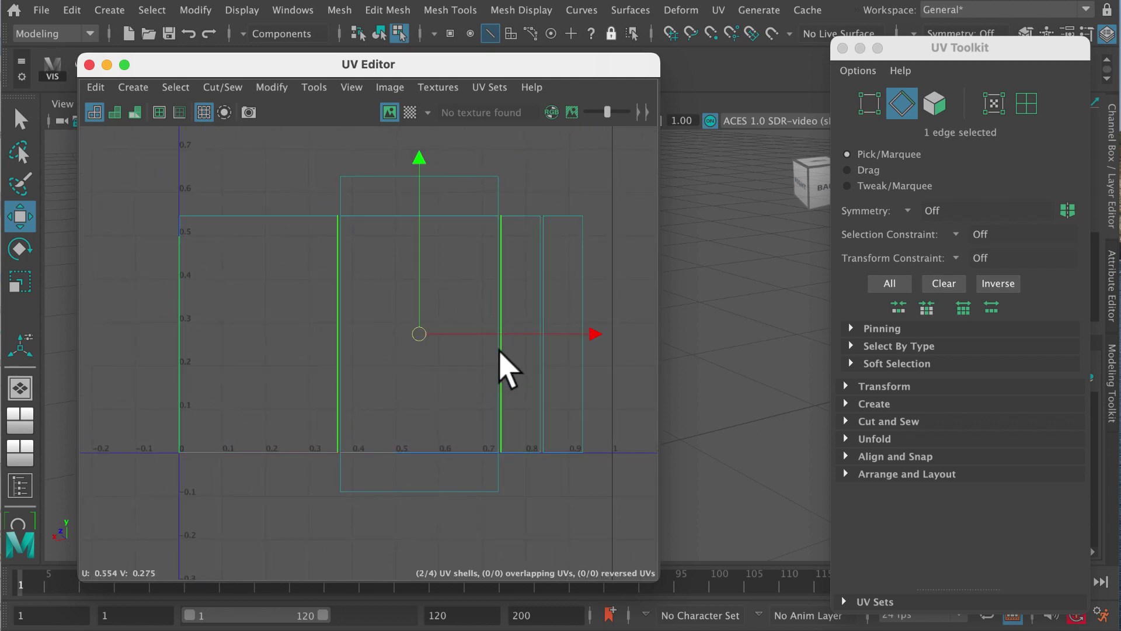
alt+middle_drag(470, 360, 473, 363)
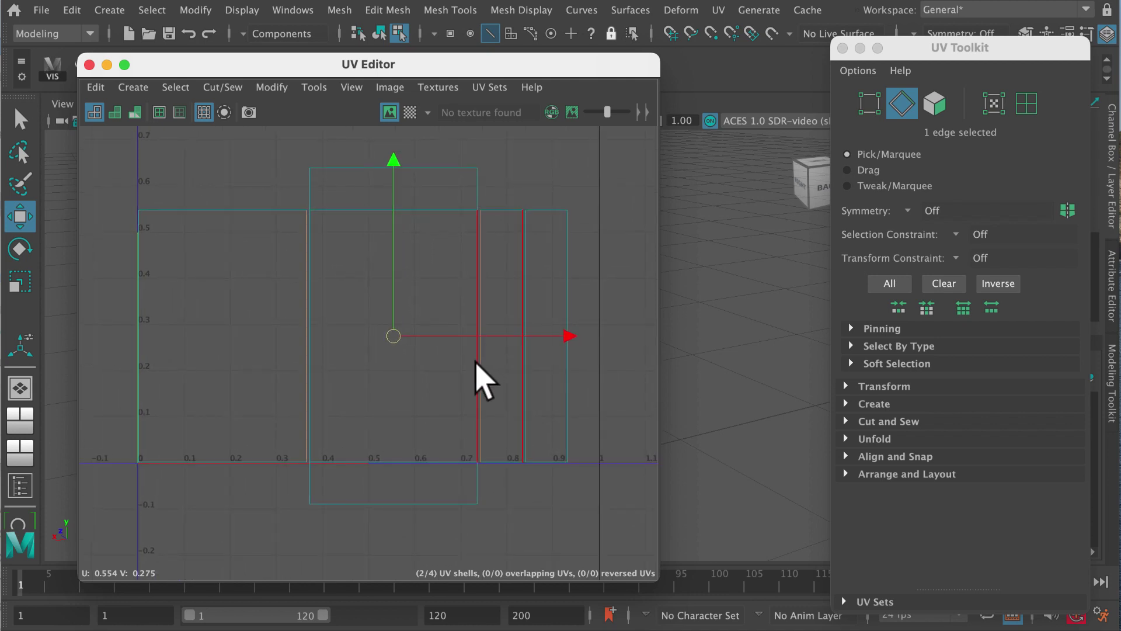
right_drag(478, 366, 483, 320)
click(480, 378)
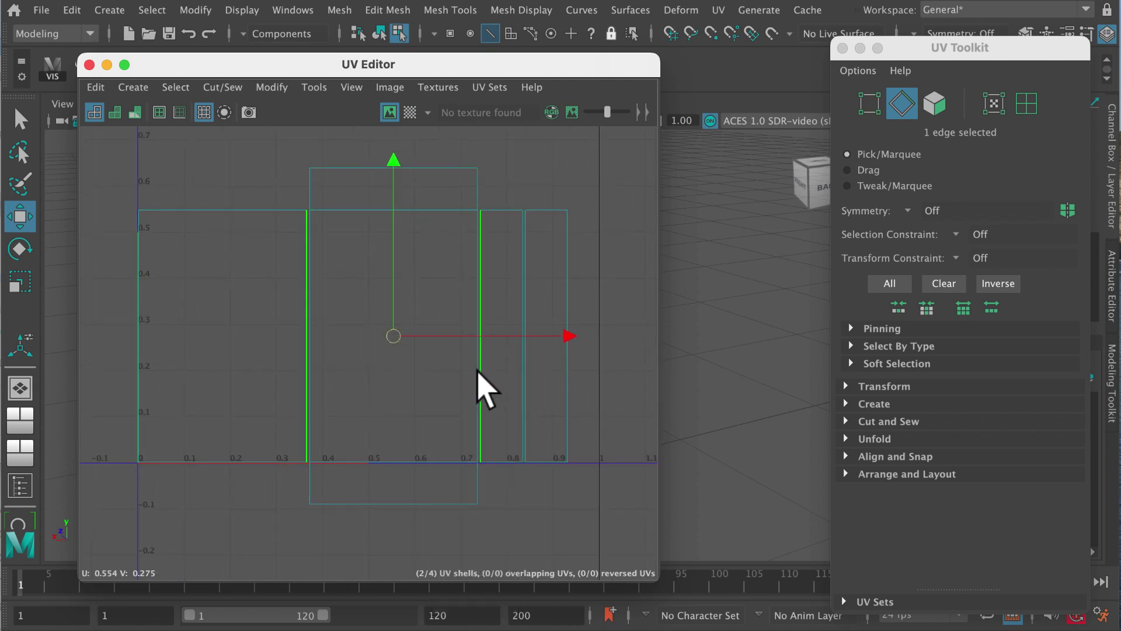
double_click(480, 382)
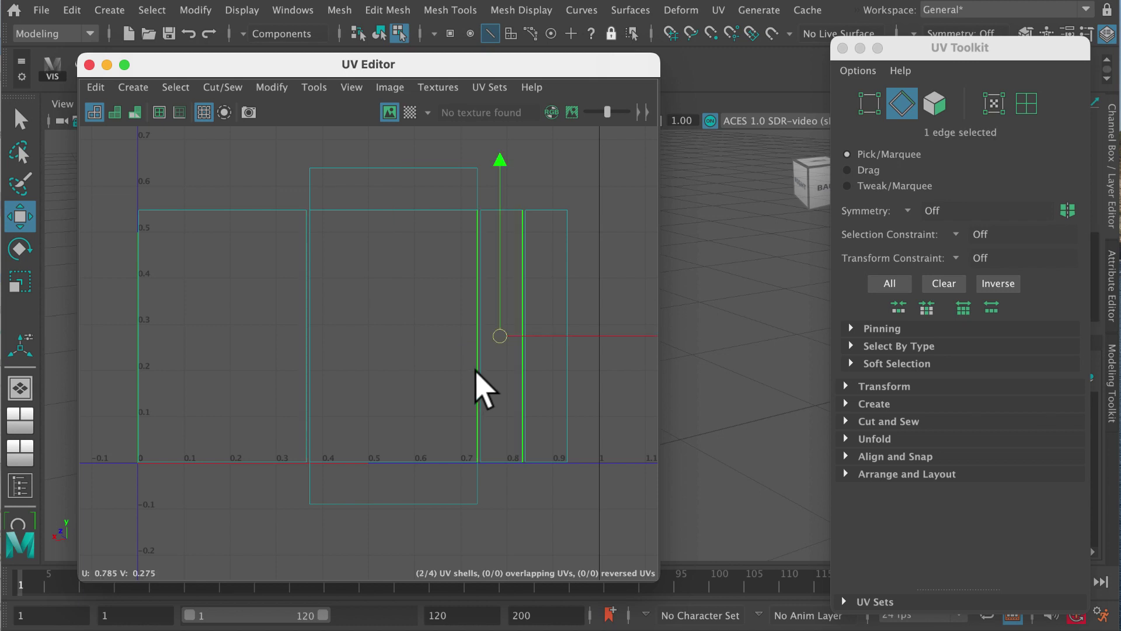
click(221, 87)
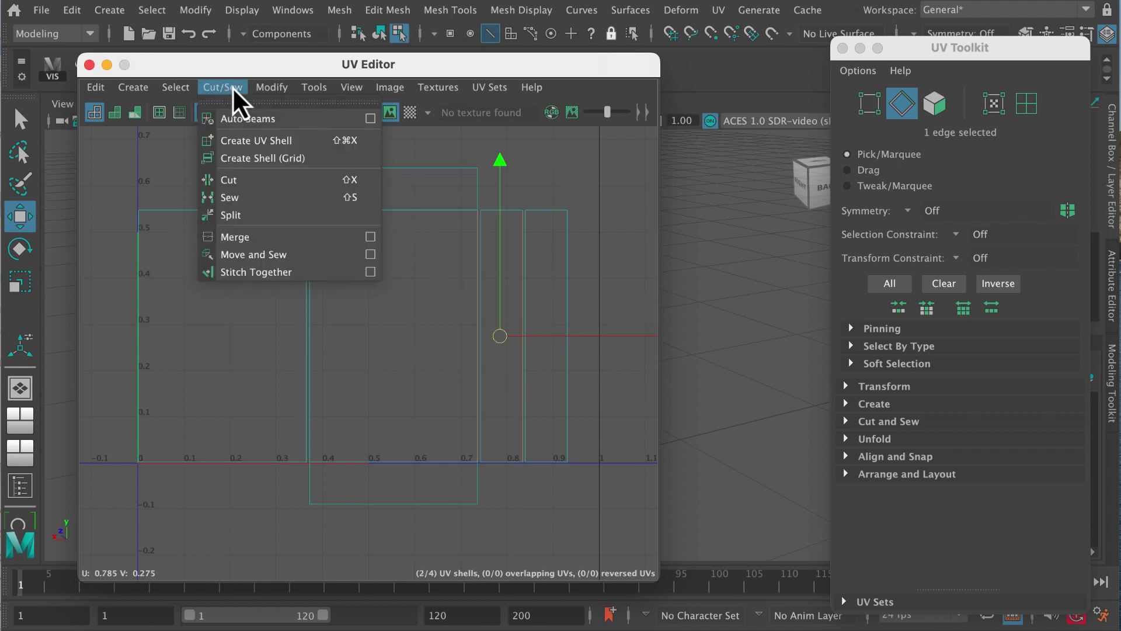
Sew the side strip on, then sew the next side panel onto its neighbour
click(253, 255)
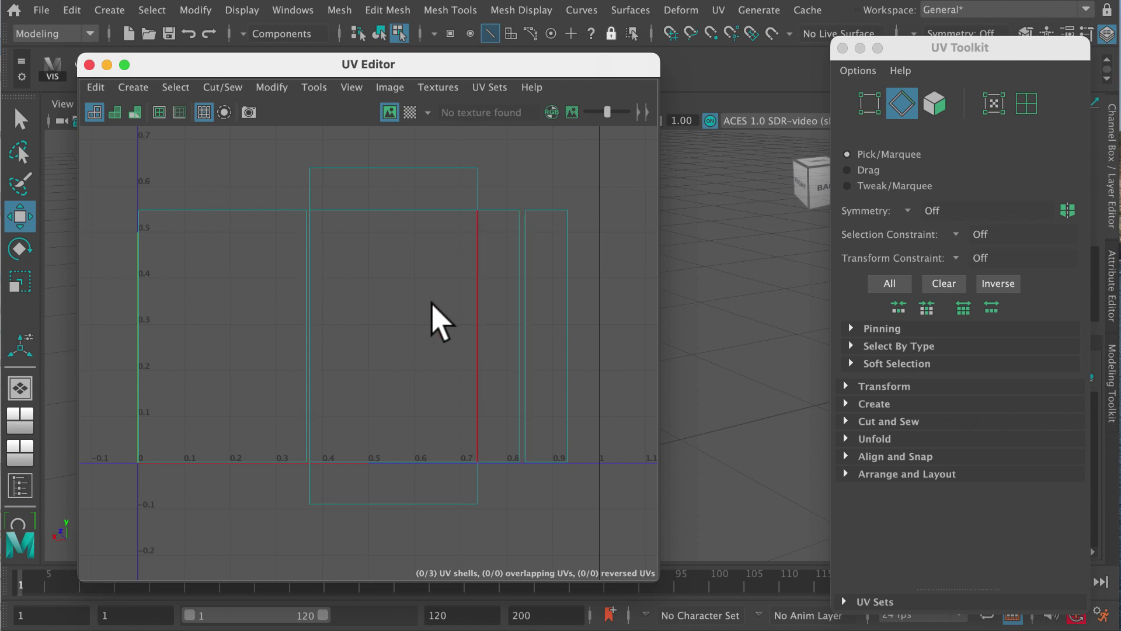
alt+middle_drag(325, 368, 368, 343)
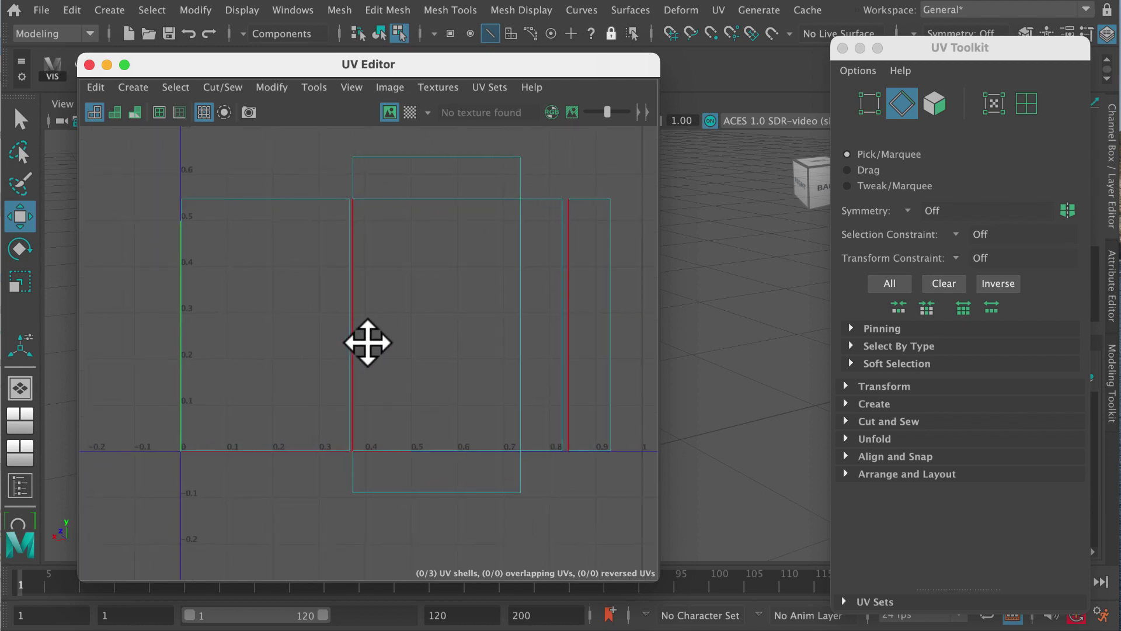
alt+right_drag(368, 343, 522, 386)
click(373, 385)
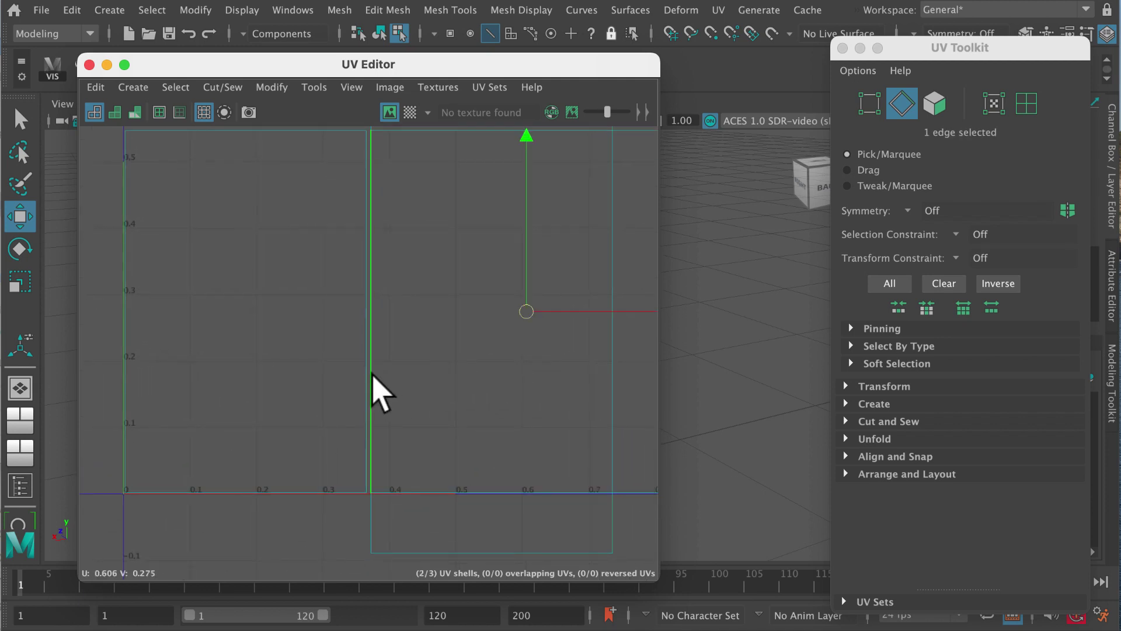
right_click(372, 379)
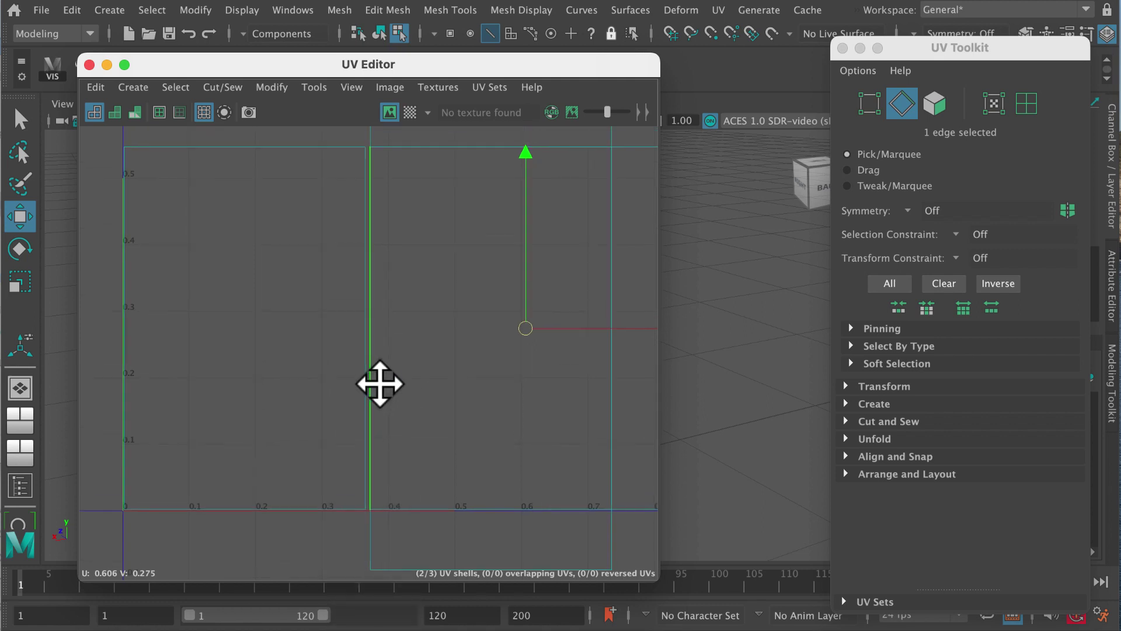
alt+right_drag(378, 386, 254, 383)
click(221, 87)
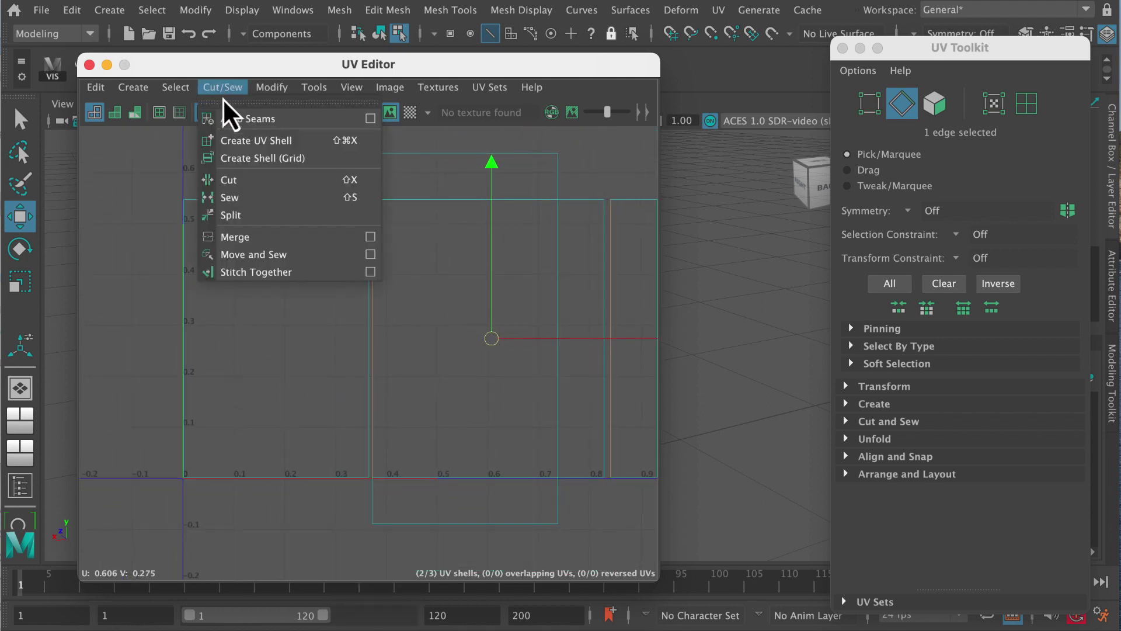
click(269, 254)
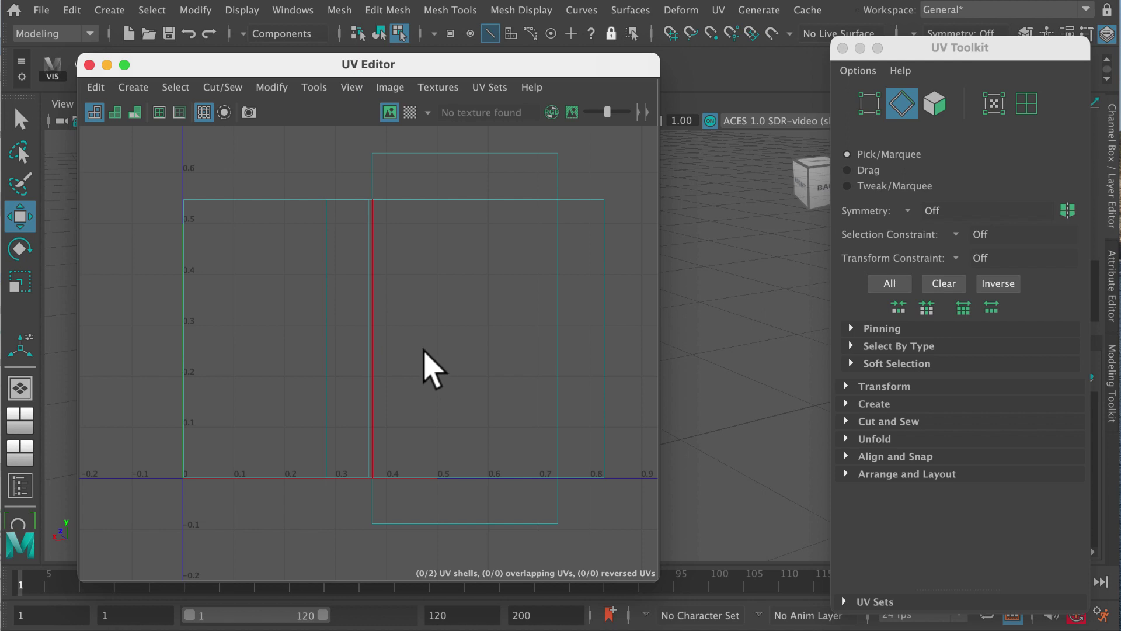
scroll(418, 362, up, 3)
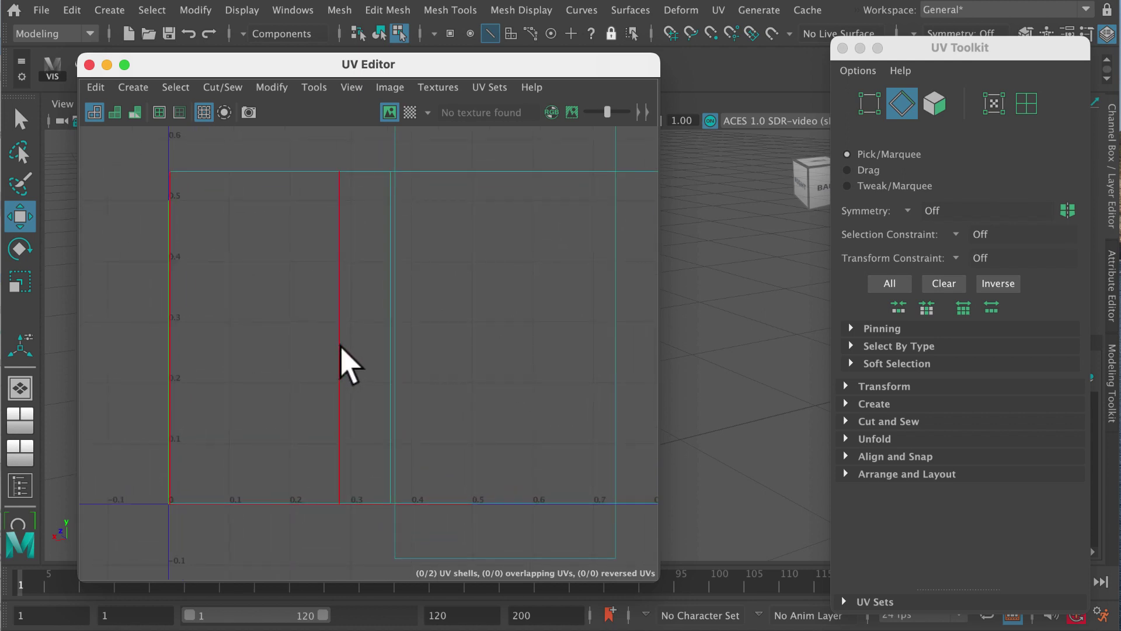
Select the left panel's outer edge and sew it, leaving one UV shell
right_drag(340, 351, 343, 301)
click(342, 364)
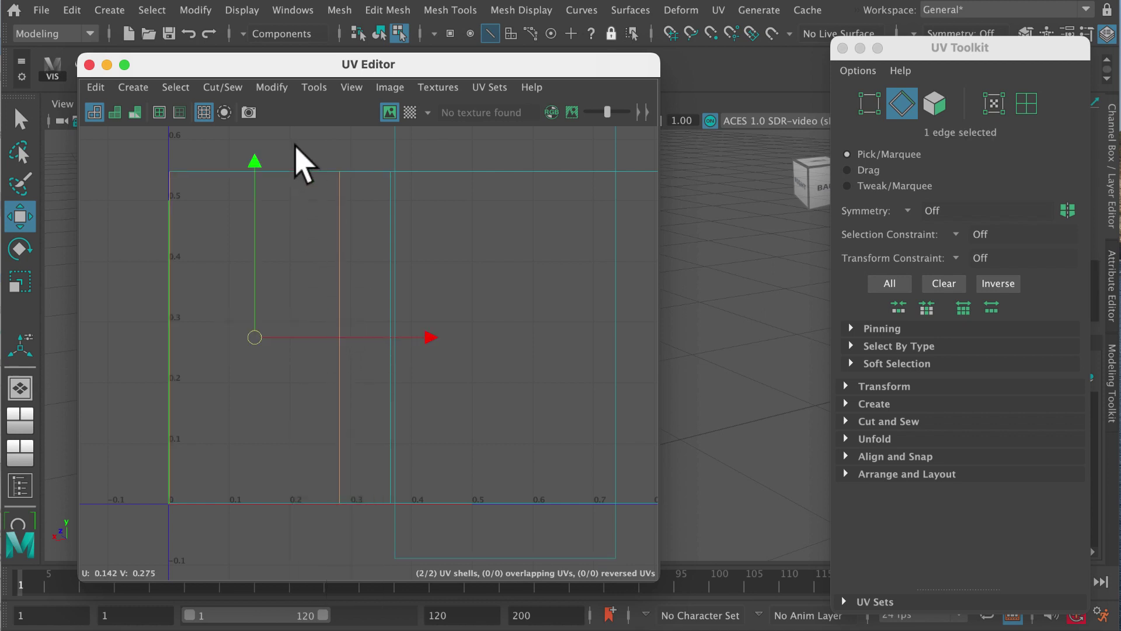
click(223, 86)
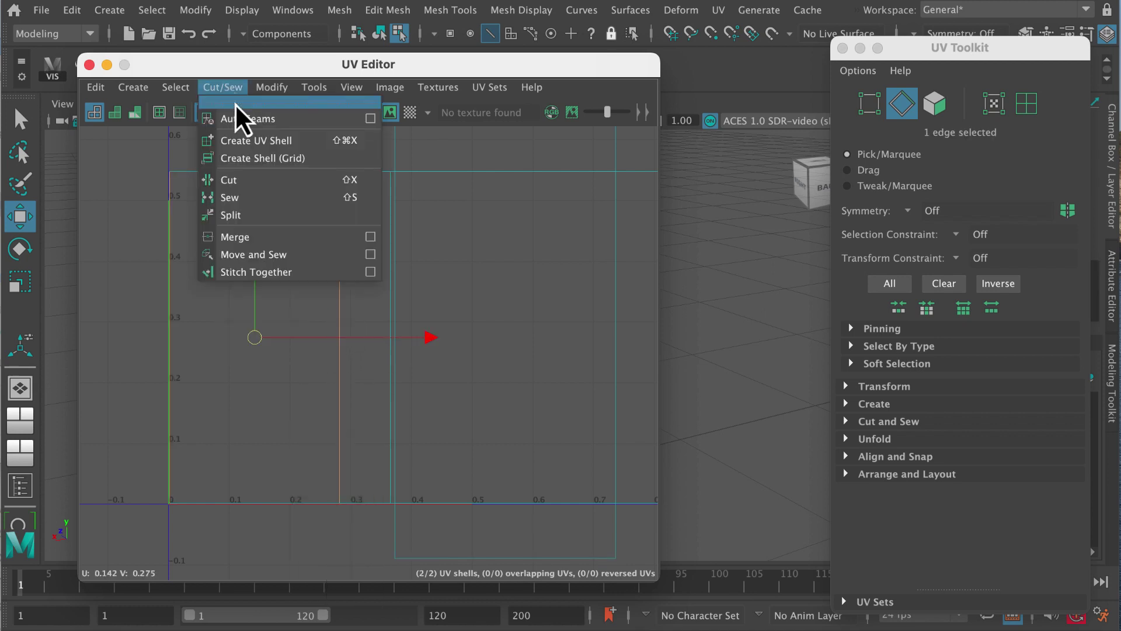
click(263, 252)
Zoom out on the box layout and marquee-select all of its edges
alt+right_drag(500, 342, 254, 341)
alt+middle_drag(254, 342, 303, 368)
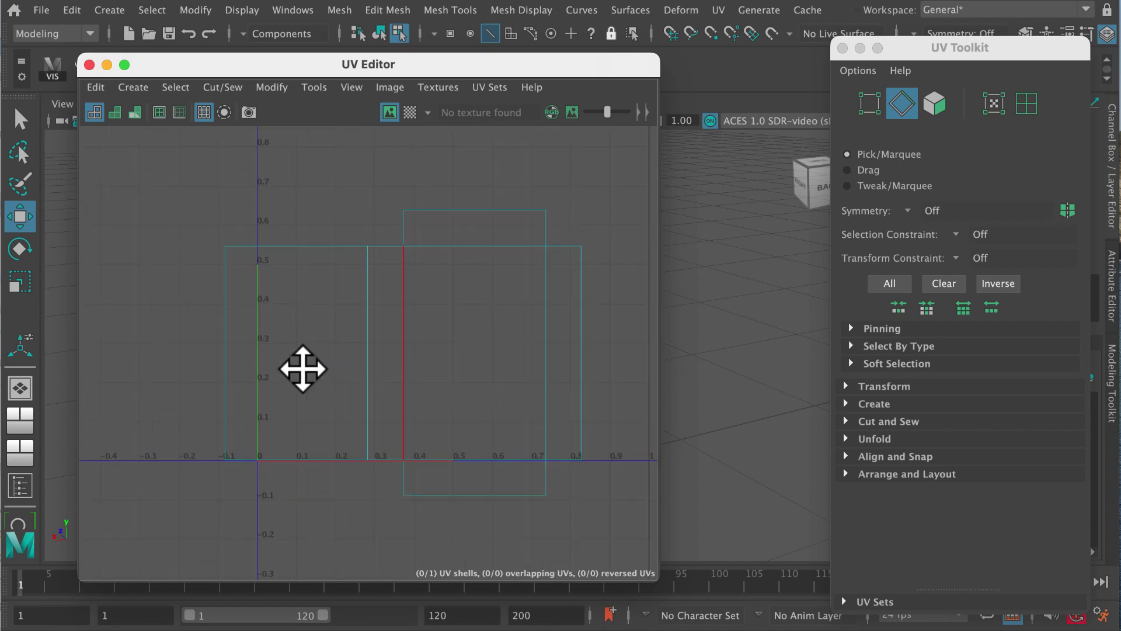
alt+right_drag(303, 368, 250, 368)
drag(183, 191, 586, 513)
Move the selected layout up and right so it sits inside the 0–1 UV square
drag(377, 175, 377, 130)
mouse_move(554, 308)
mouse_down()
mouse_move(605, 318)
mouse_move(594, 317)
mouse_up()
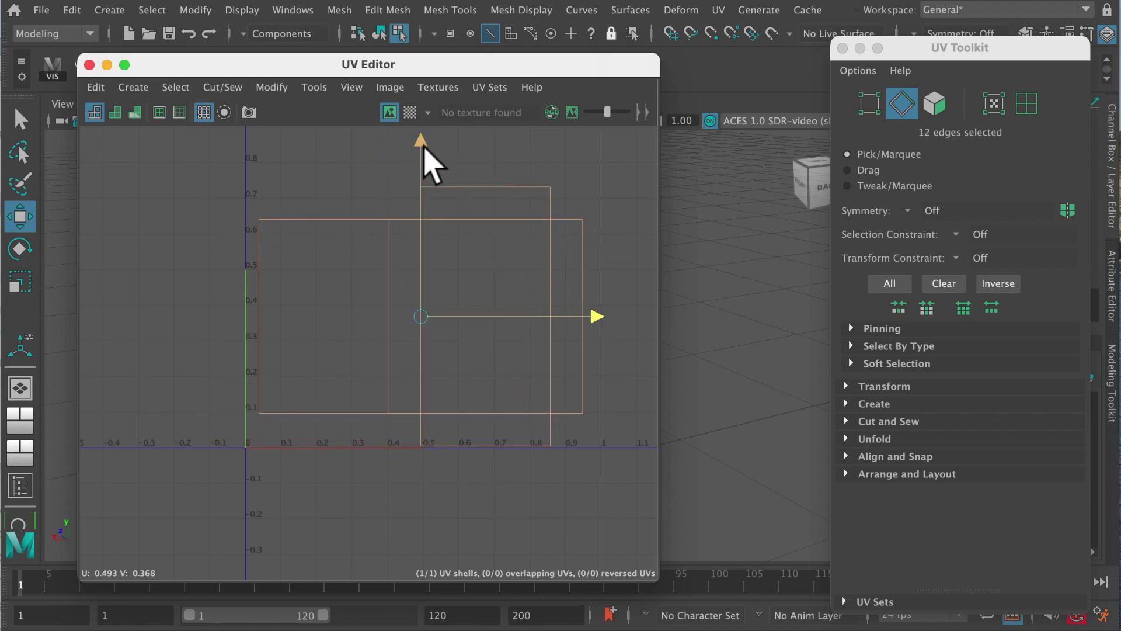
drag(422, 142, 420, 136)
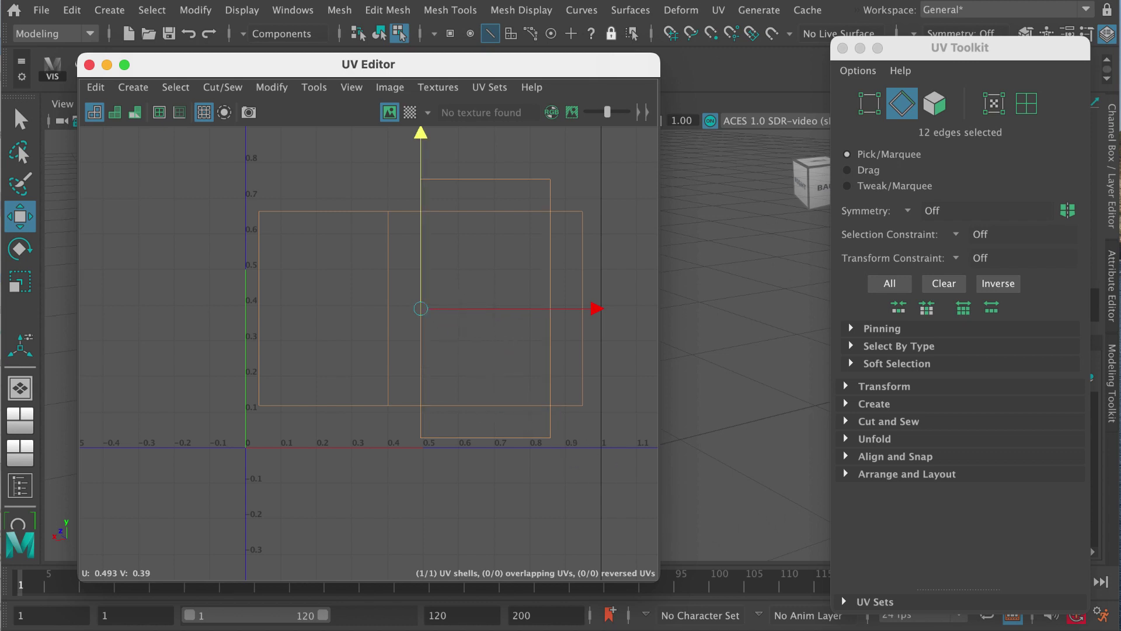
click(822, 7)
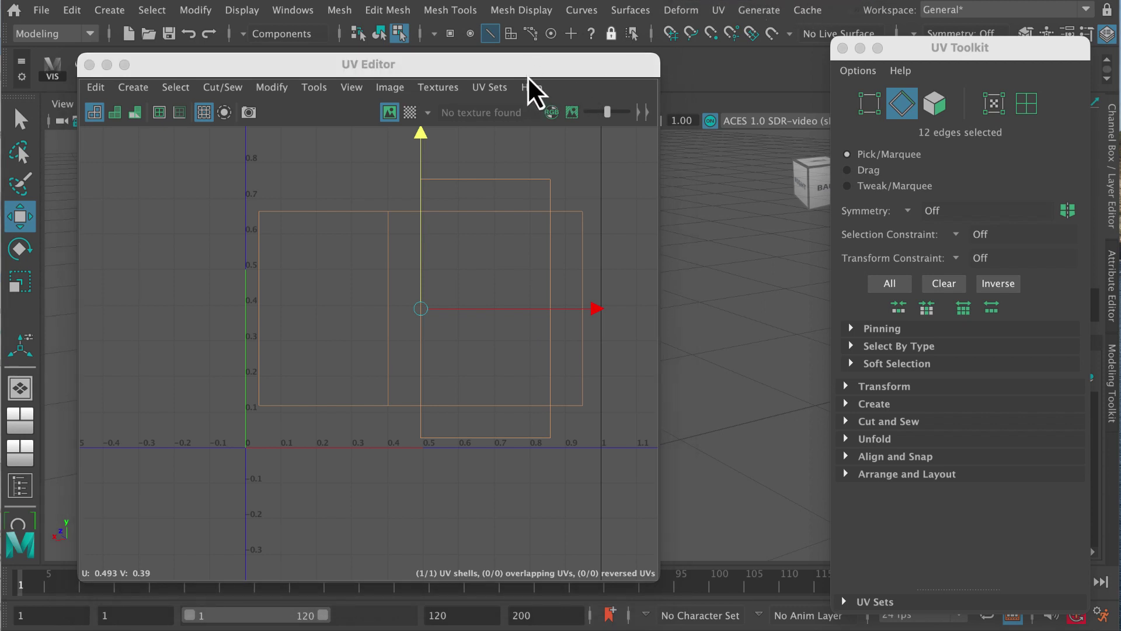
drag(527, 67, 528, 54)
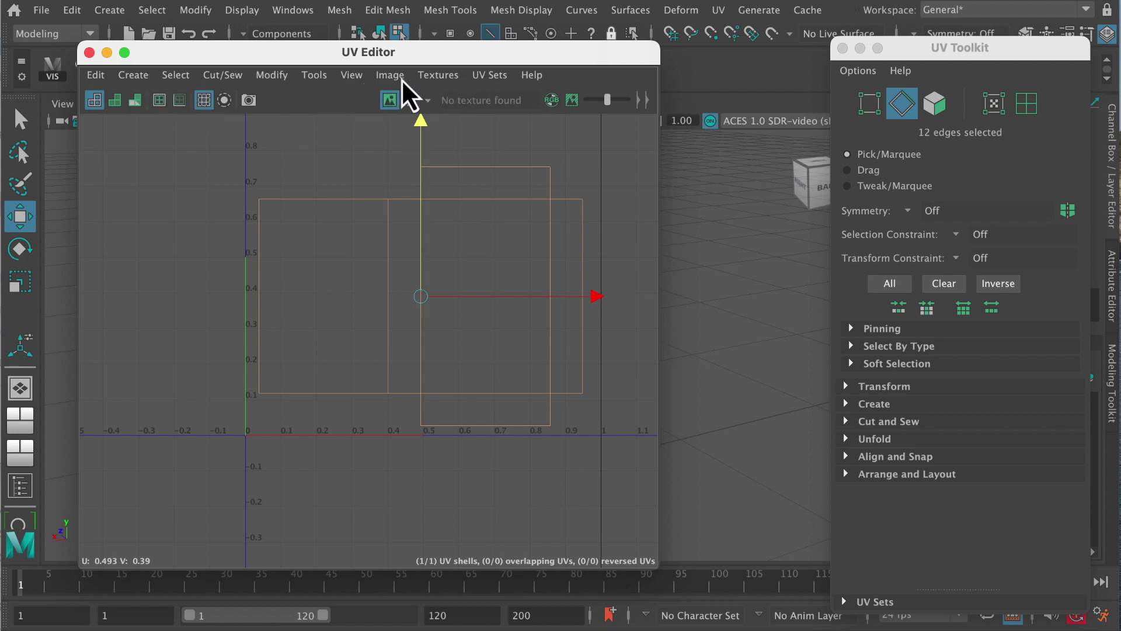
Open the UV Snapshot export settings from the Image menu
click(319, 76)
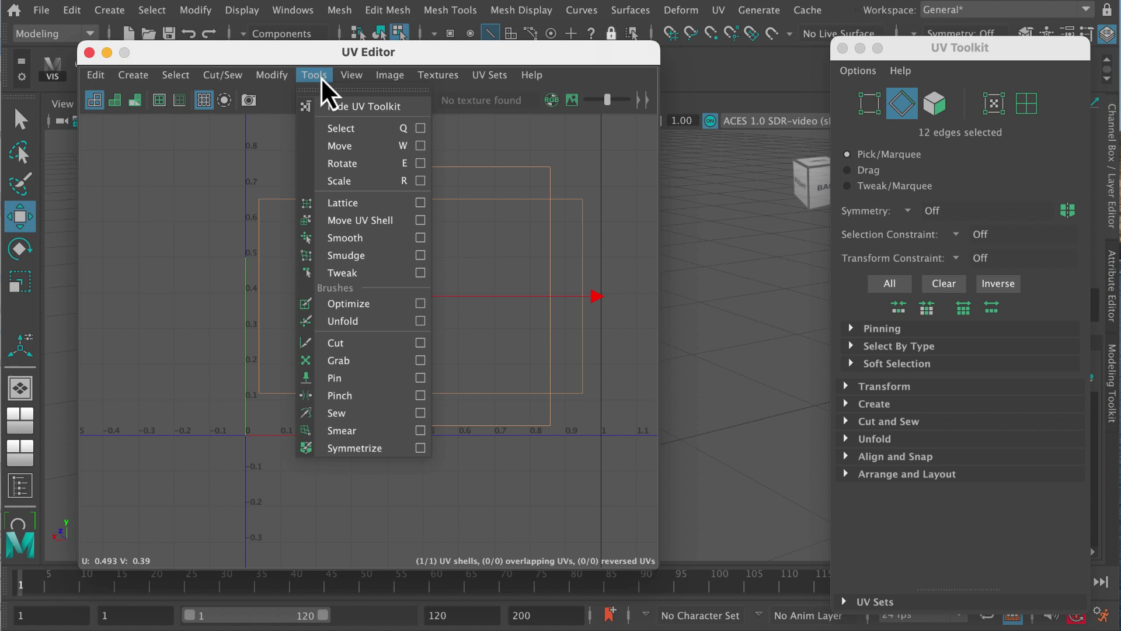
click(324, 58)
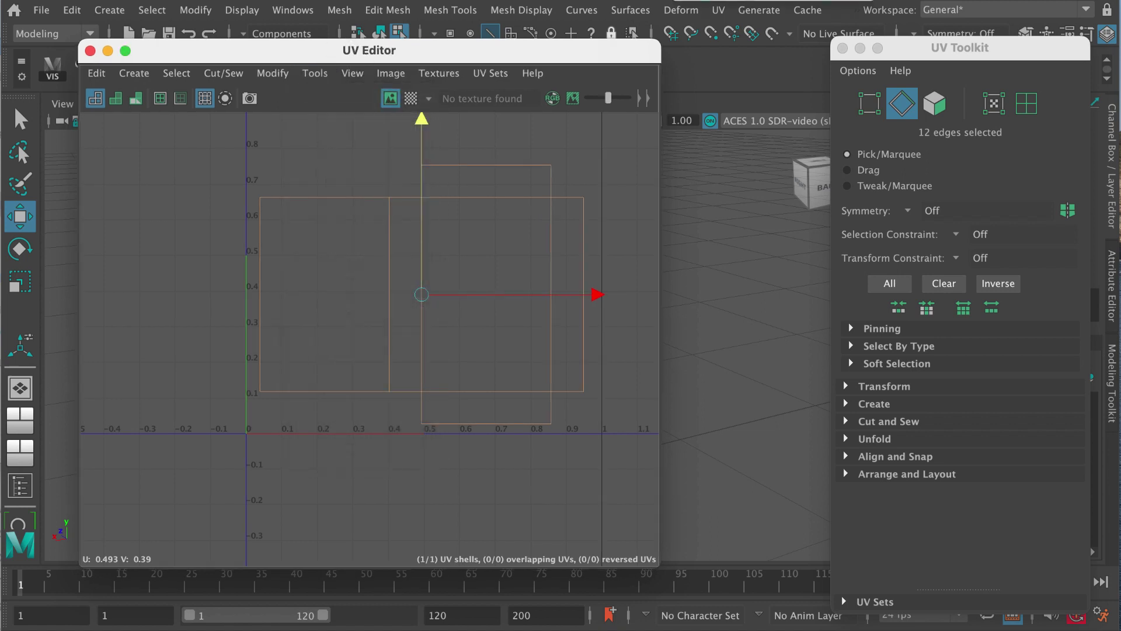
click(880, 7)
click(396, 77)
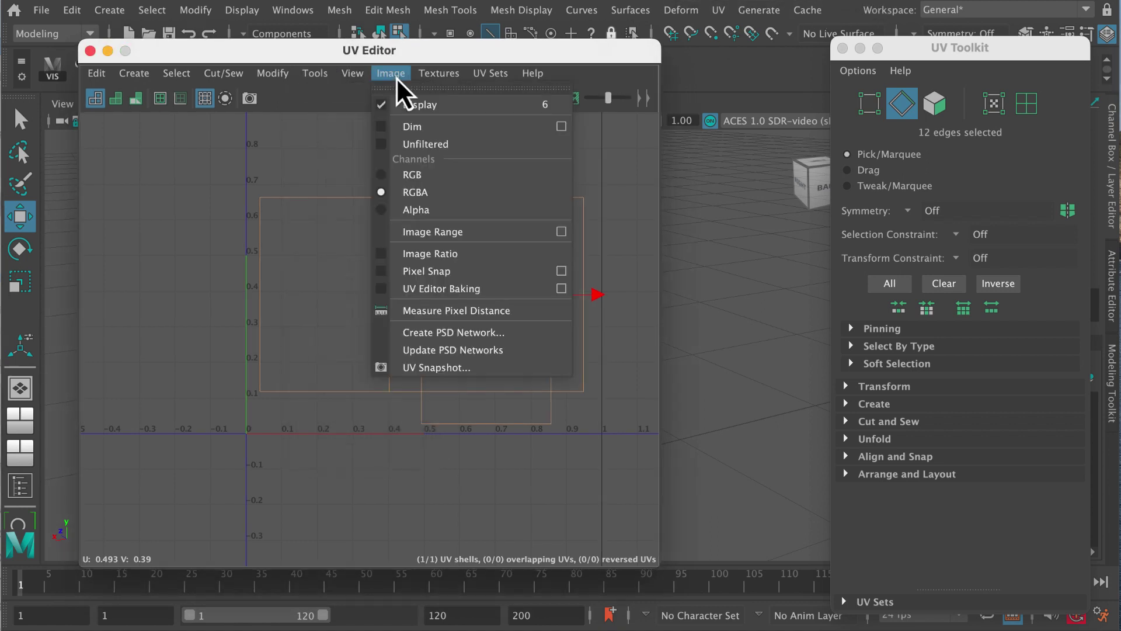
click(460, 371)
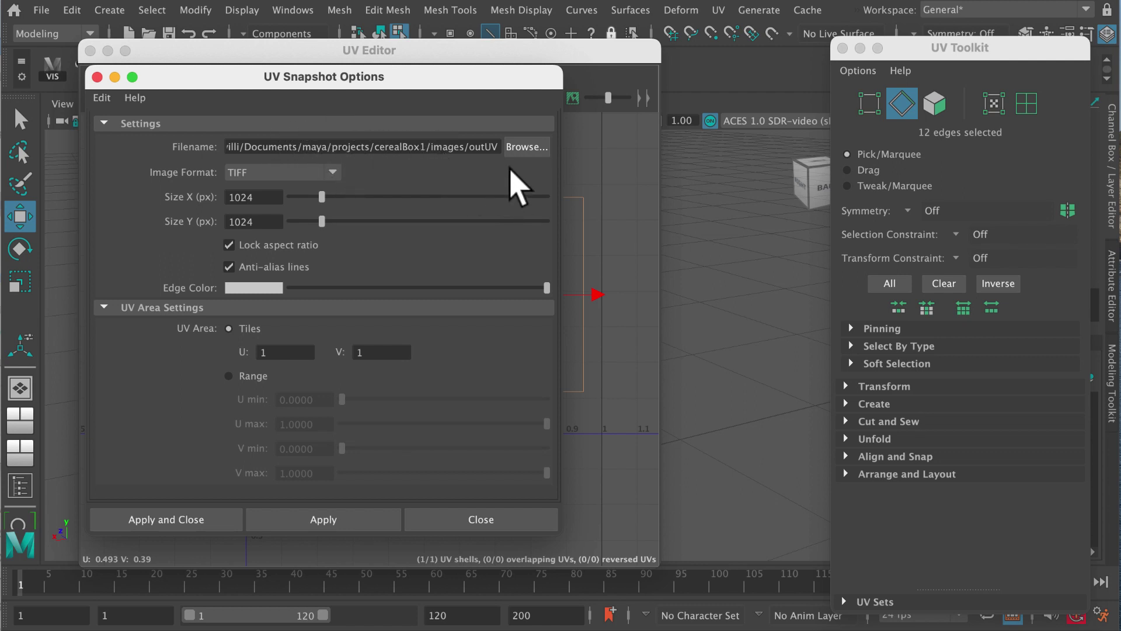
Keep TIFF at 1024×1024, apply, and overwrite the existing outUV.tif
click(274, 173)
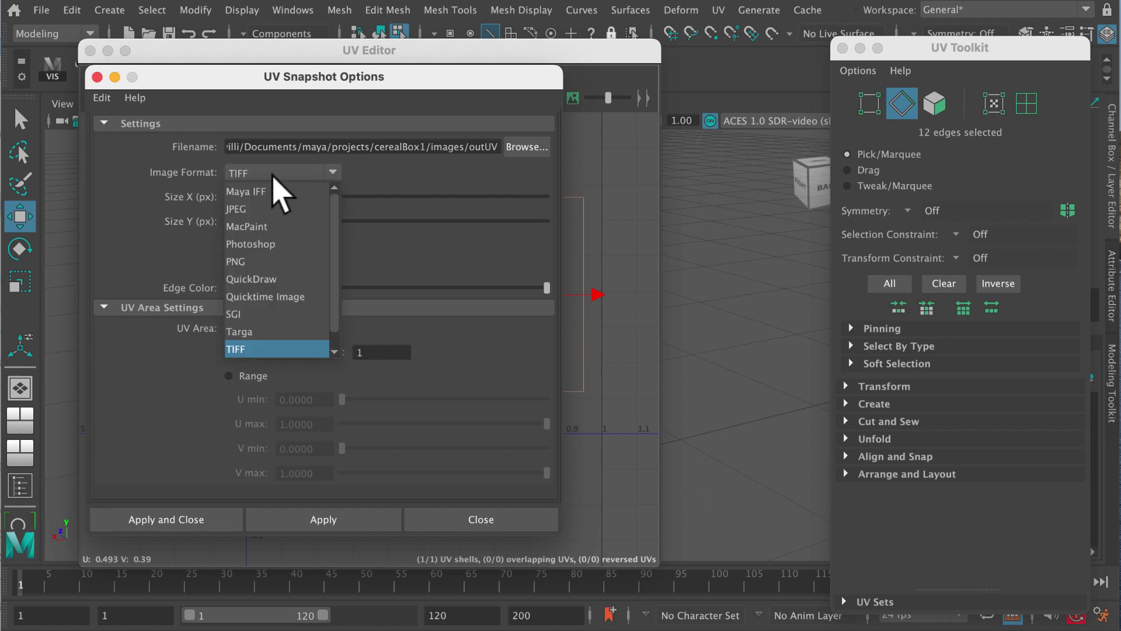
click(273, 176)
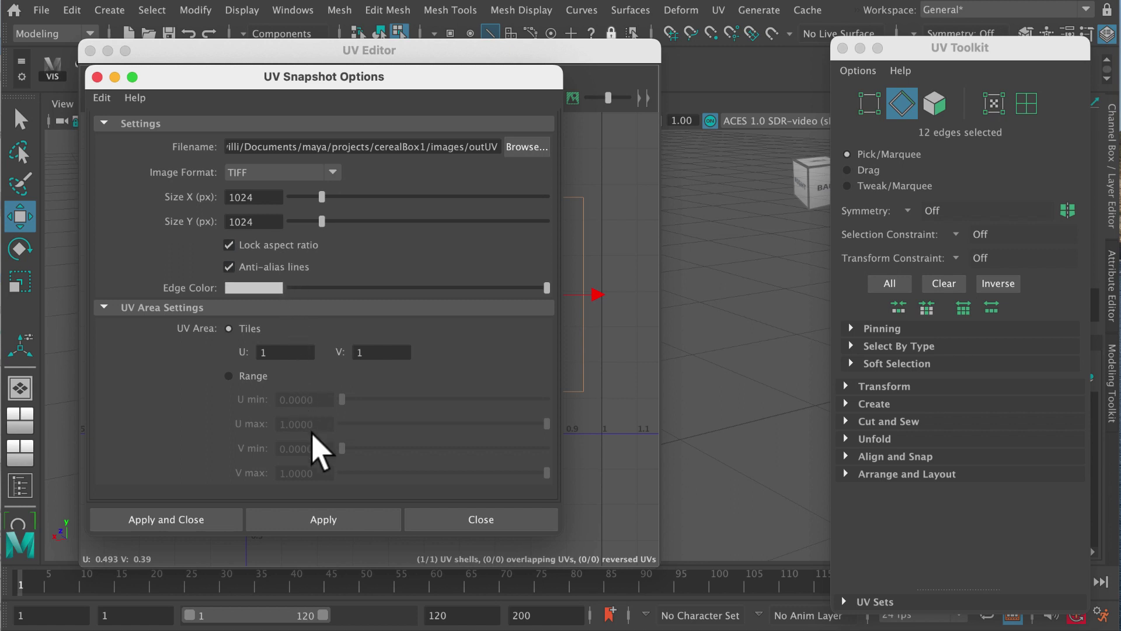
click(167, 520)
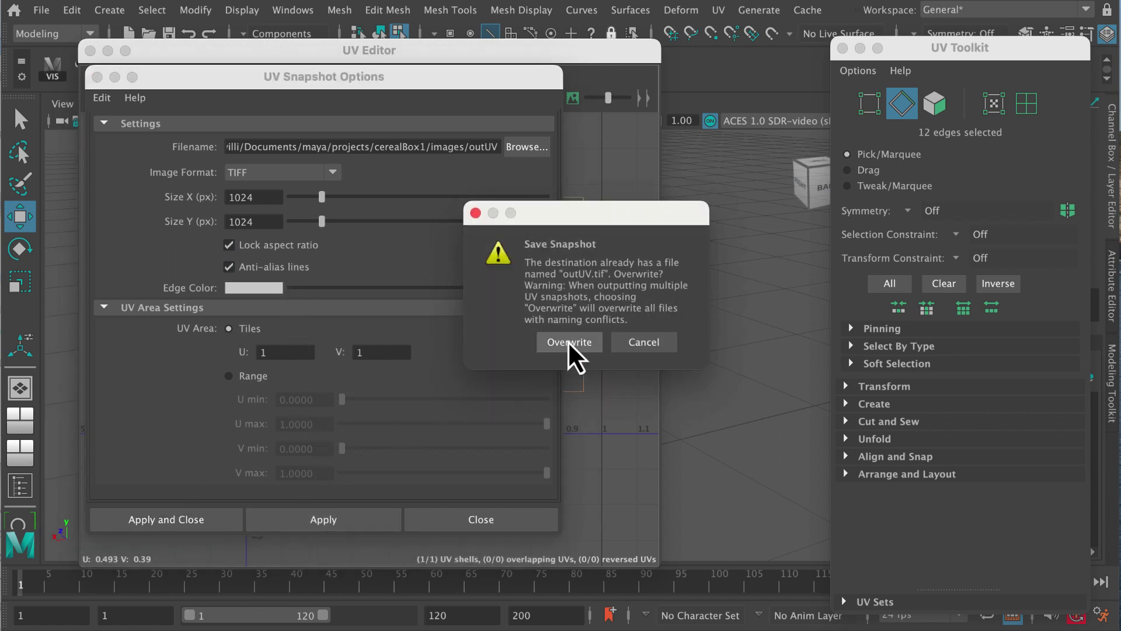
click(568, 341)
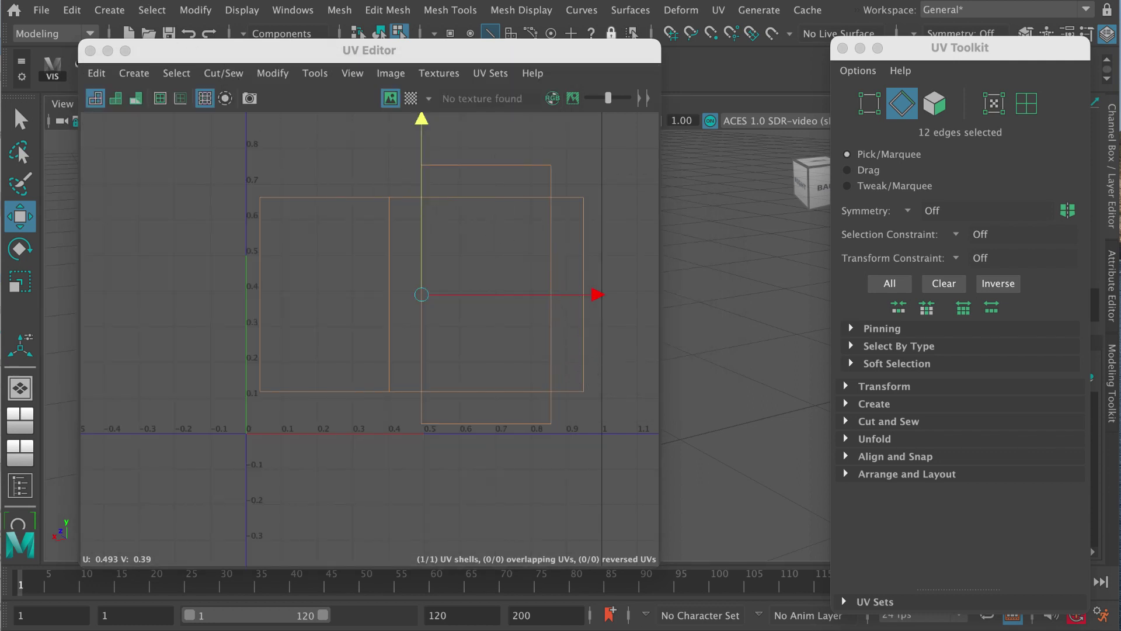
In Finder, go to Documents > maya > projects > cerealBox1 > images
key(super+Tab)
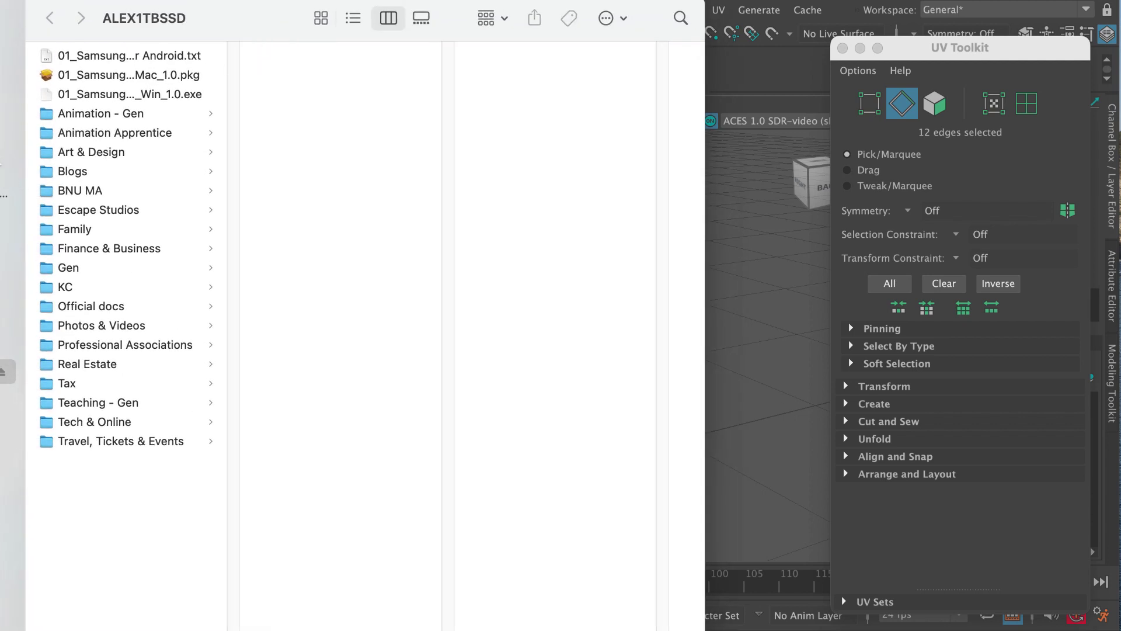
click(9, 144)
click(71, 75)
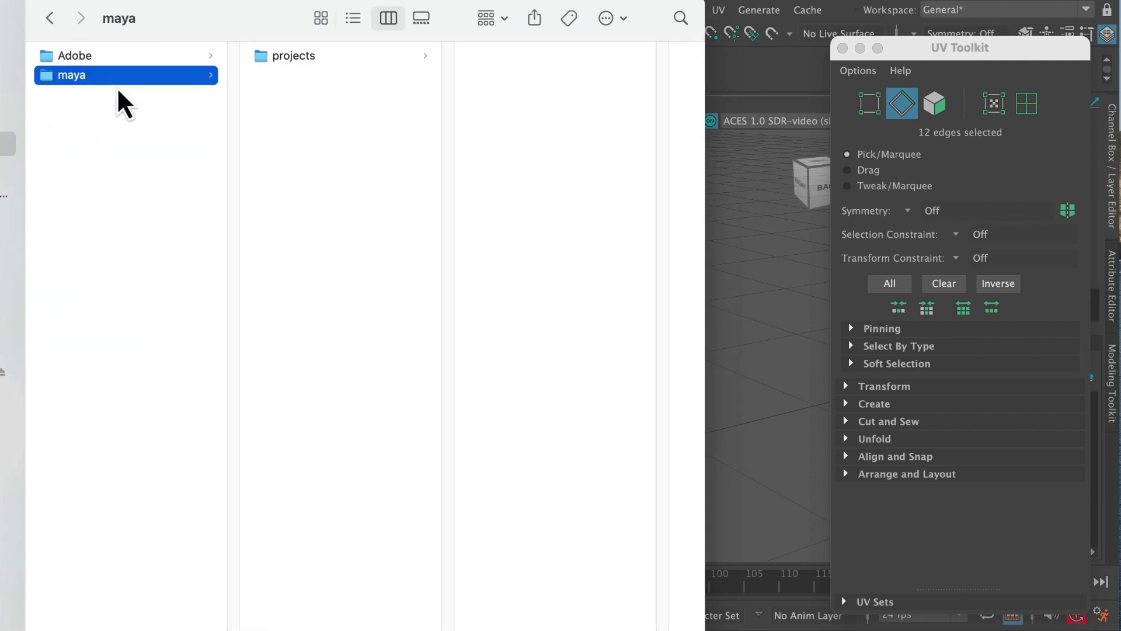
click(293, 55)
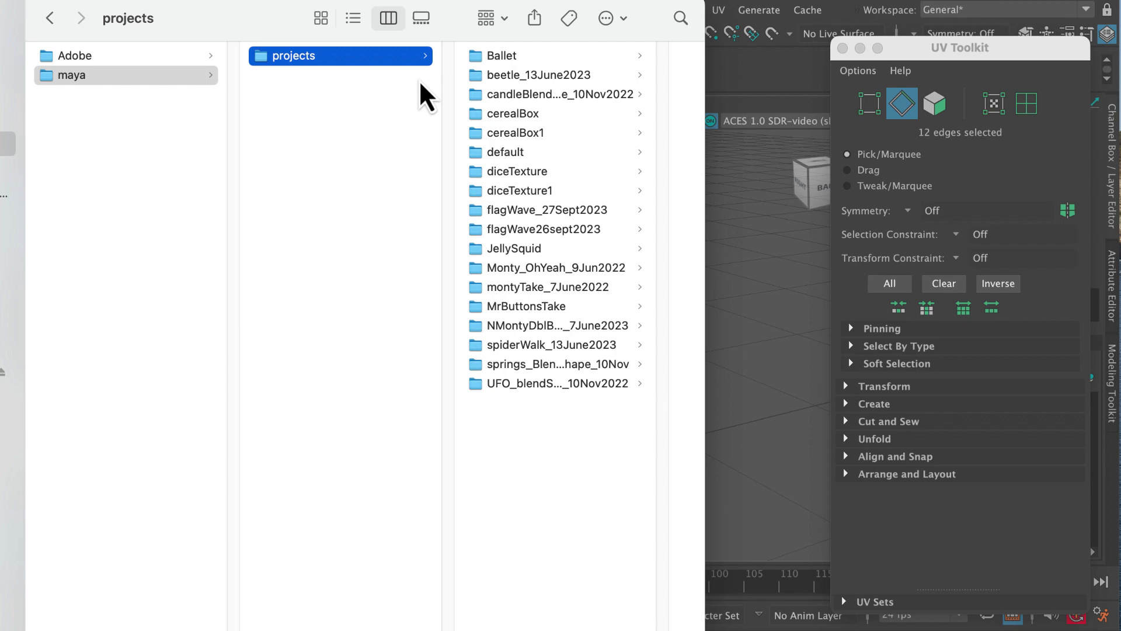
click(538, 134)
click(557, 155)
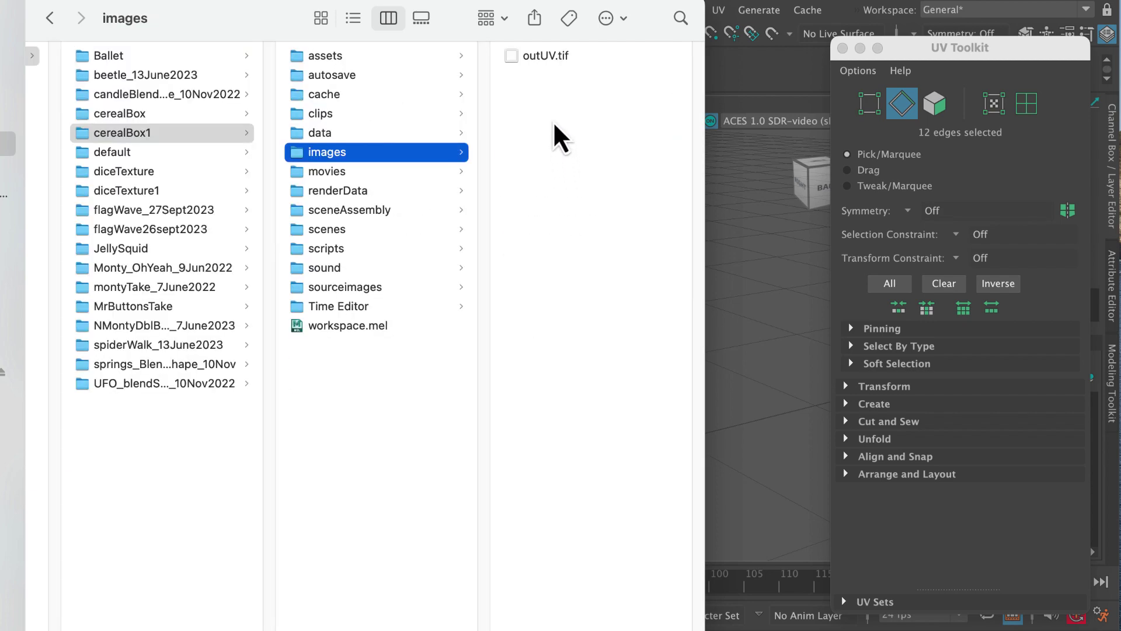
Open outUV.tif with Adobe Photoshop 2021
click(544, 58)
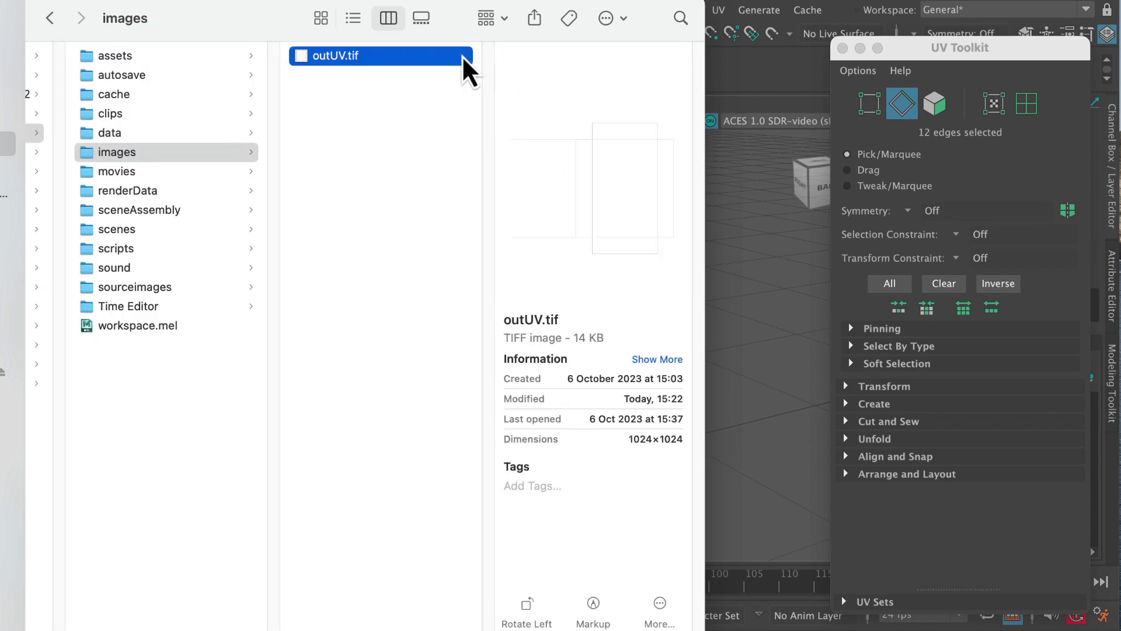
right_click(342, 60)
mouse_move(380, 89)
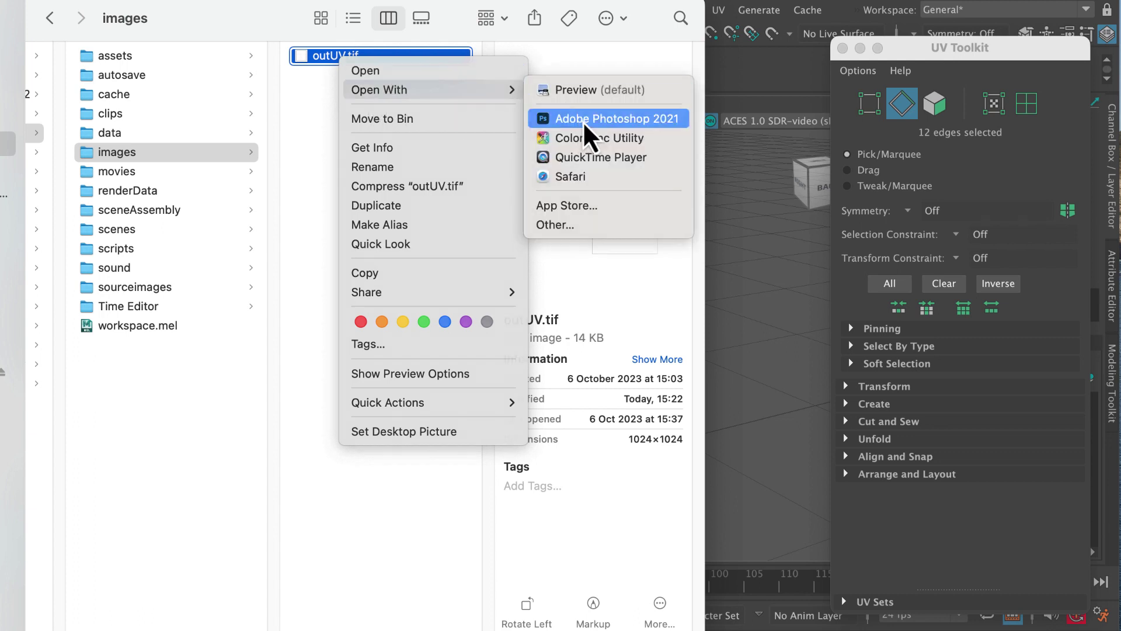
click(582, 121)
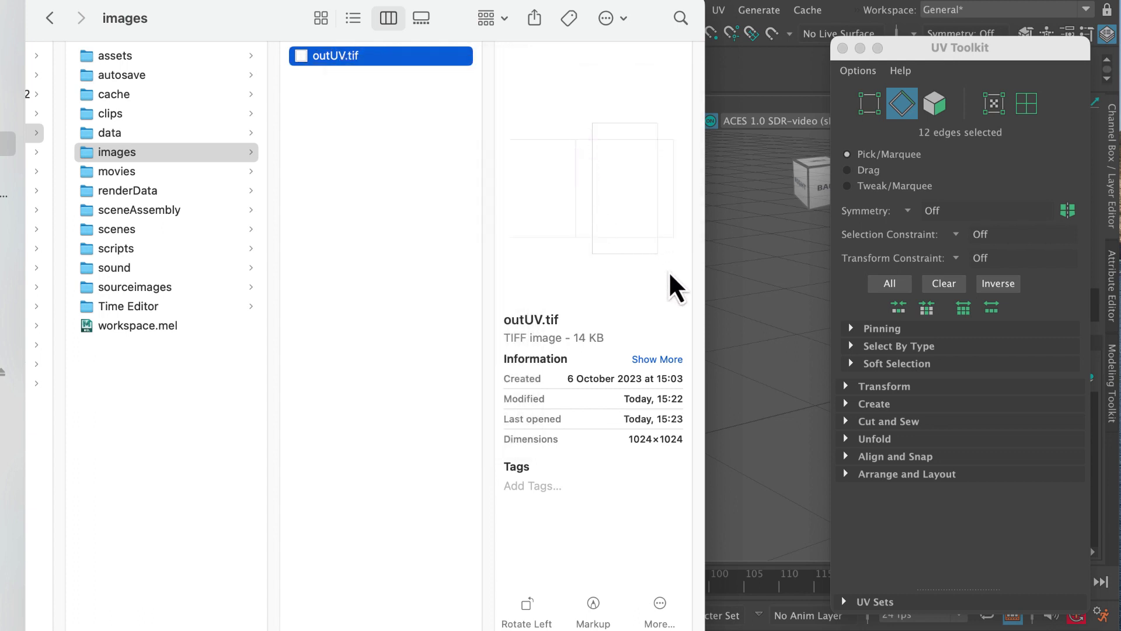